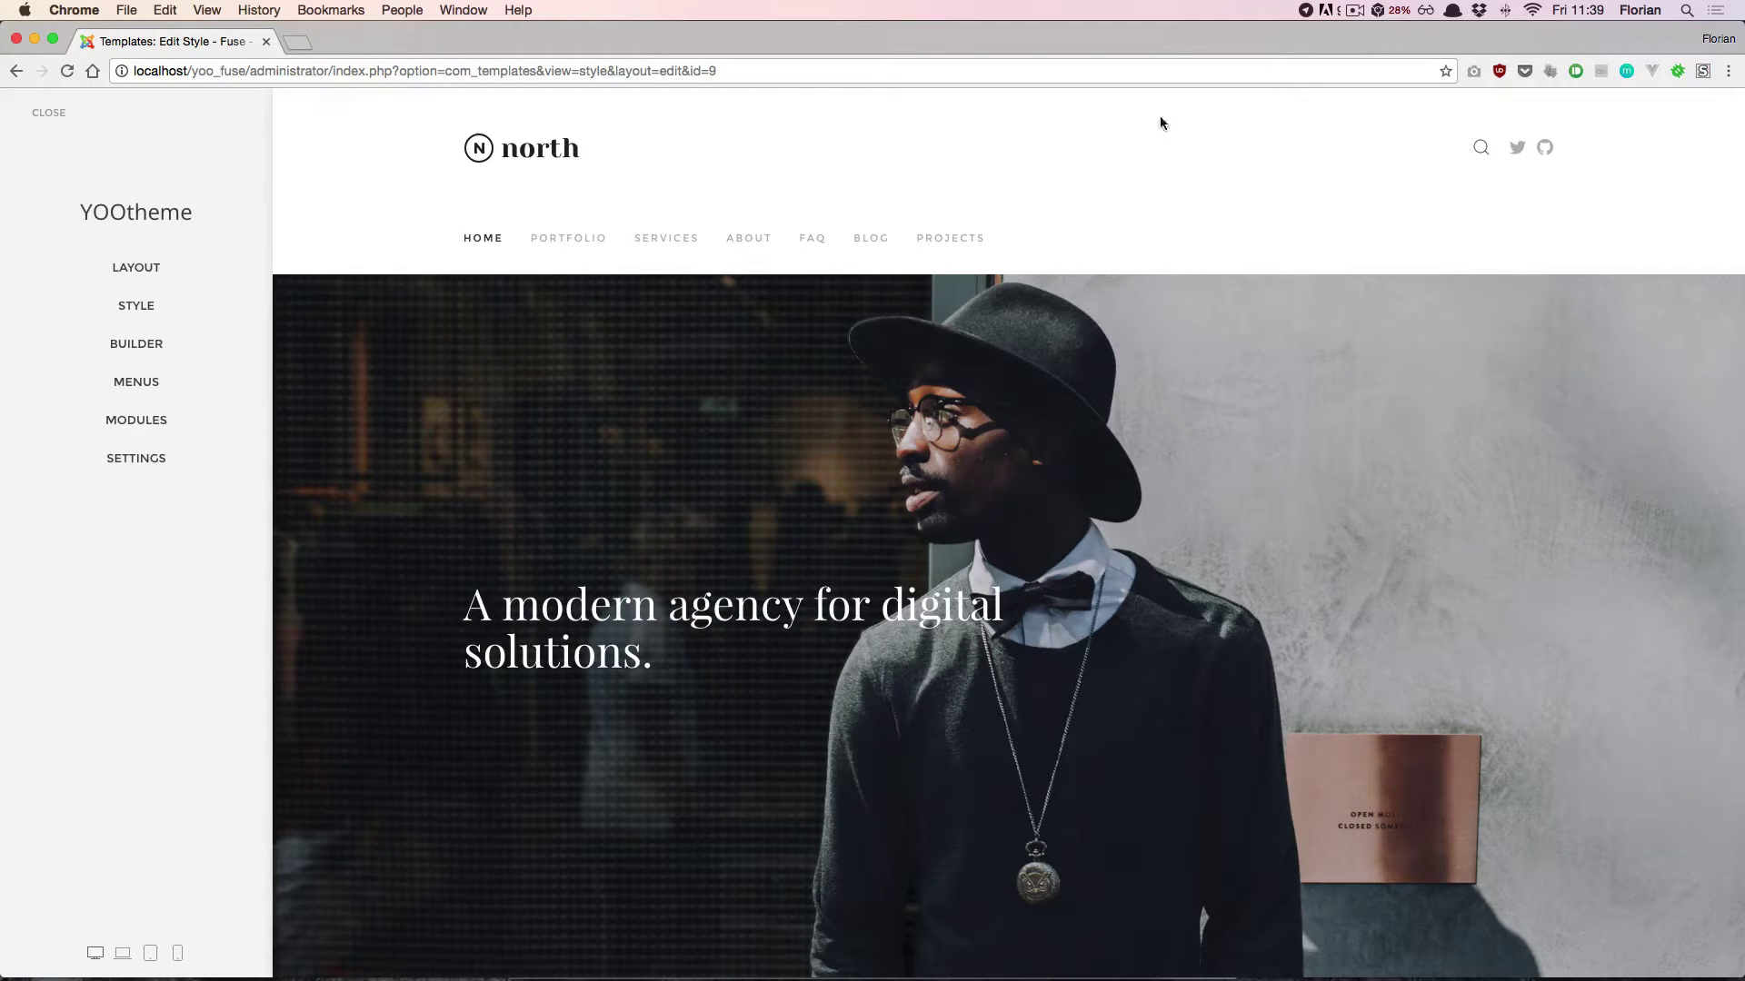
Open the page builder for the Home page.
left_click(138, 345)
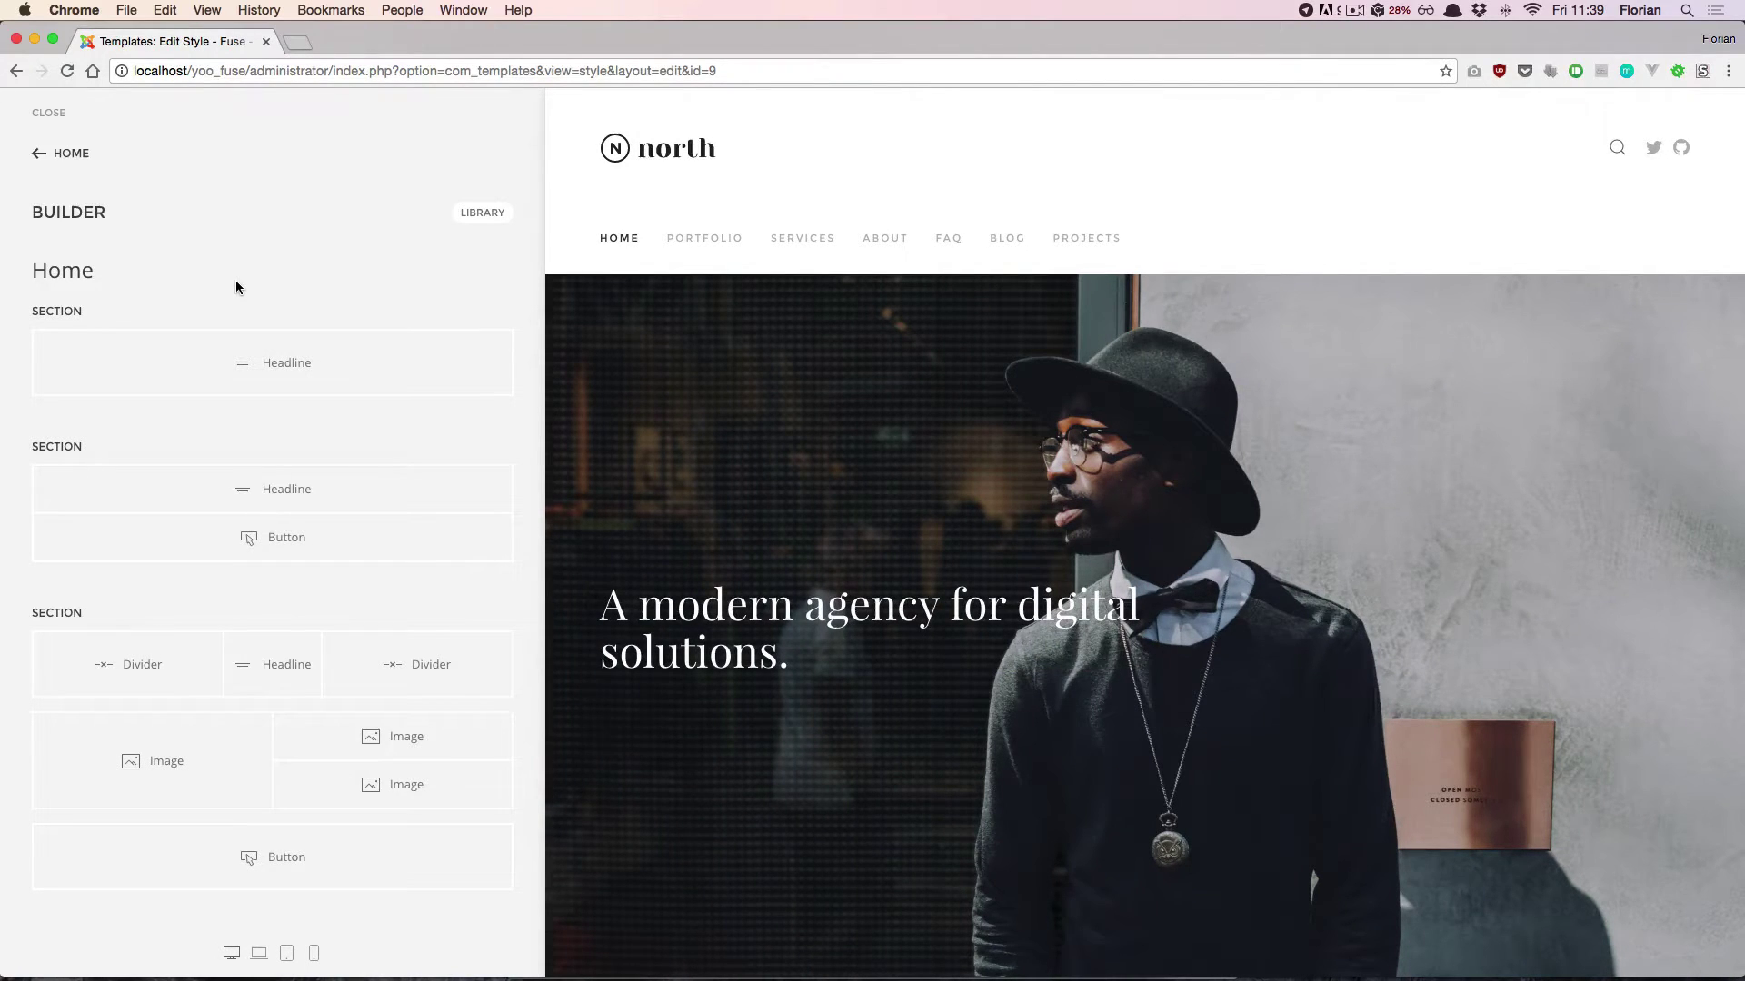
Load the Portfolio page into the builder through the site's navigation menu.
left_click(697, 239)
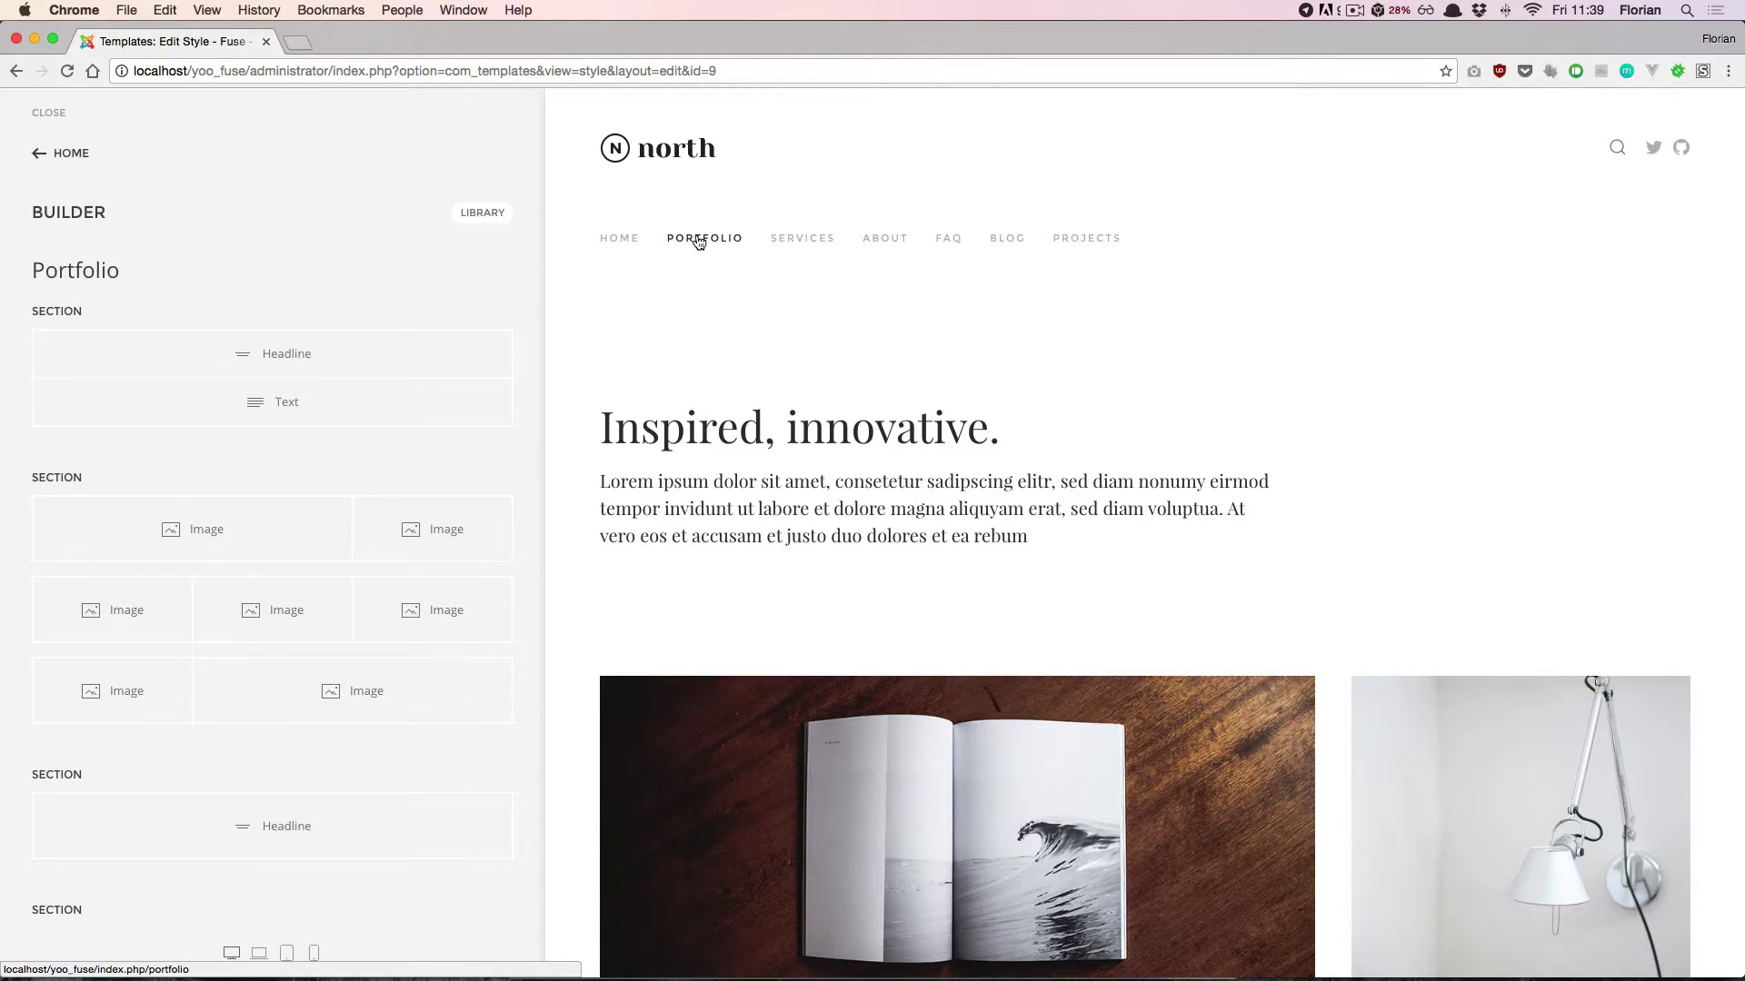
left_click(1007, 240)
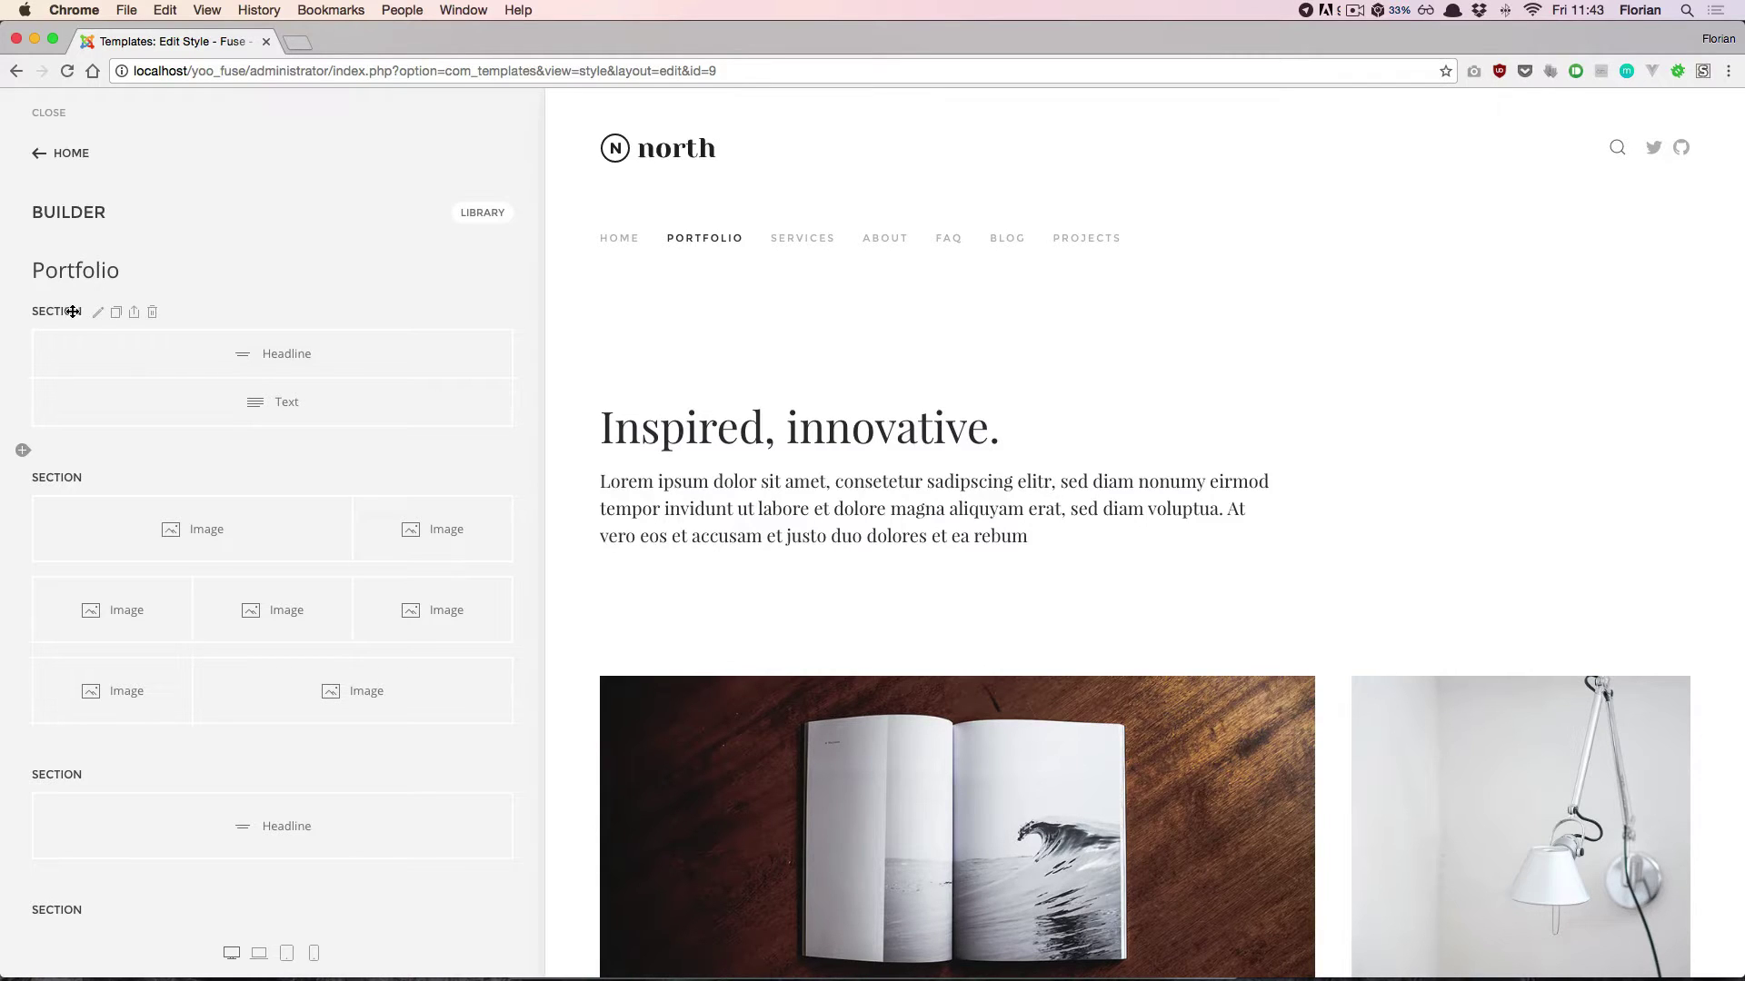
Give the headline section the Secondary style with Light text colour.
left_click(100, 313)
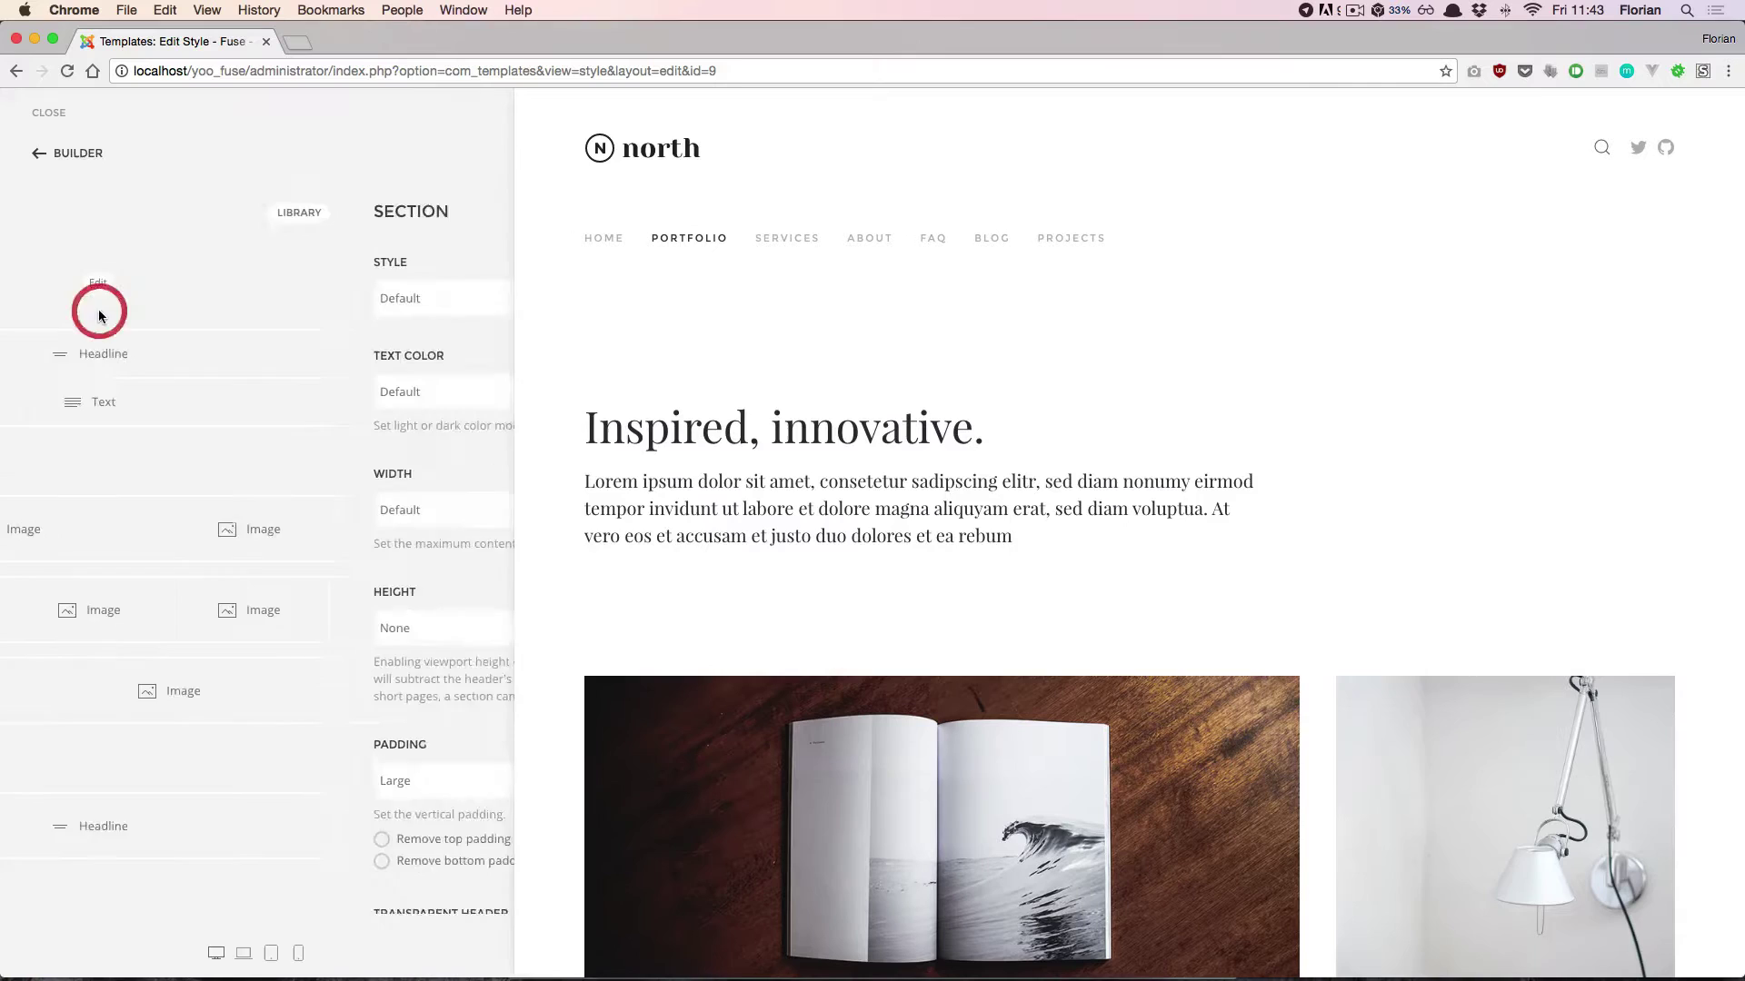
left_click(116, 298)
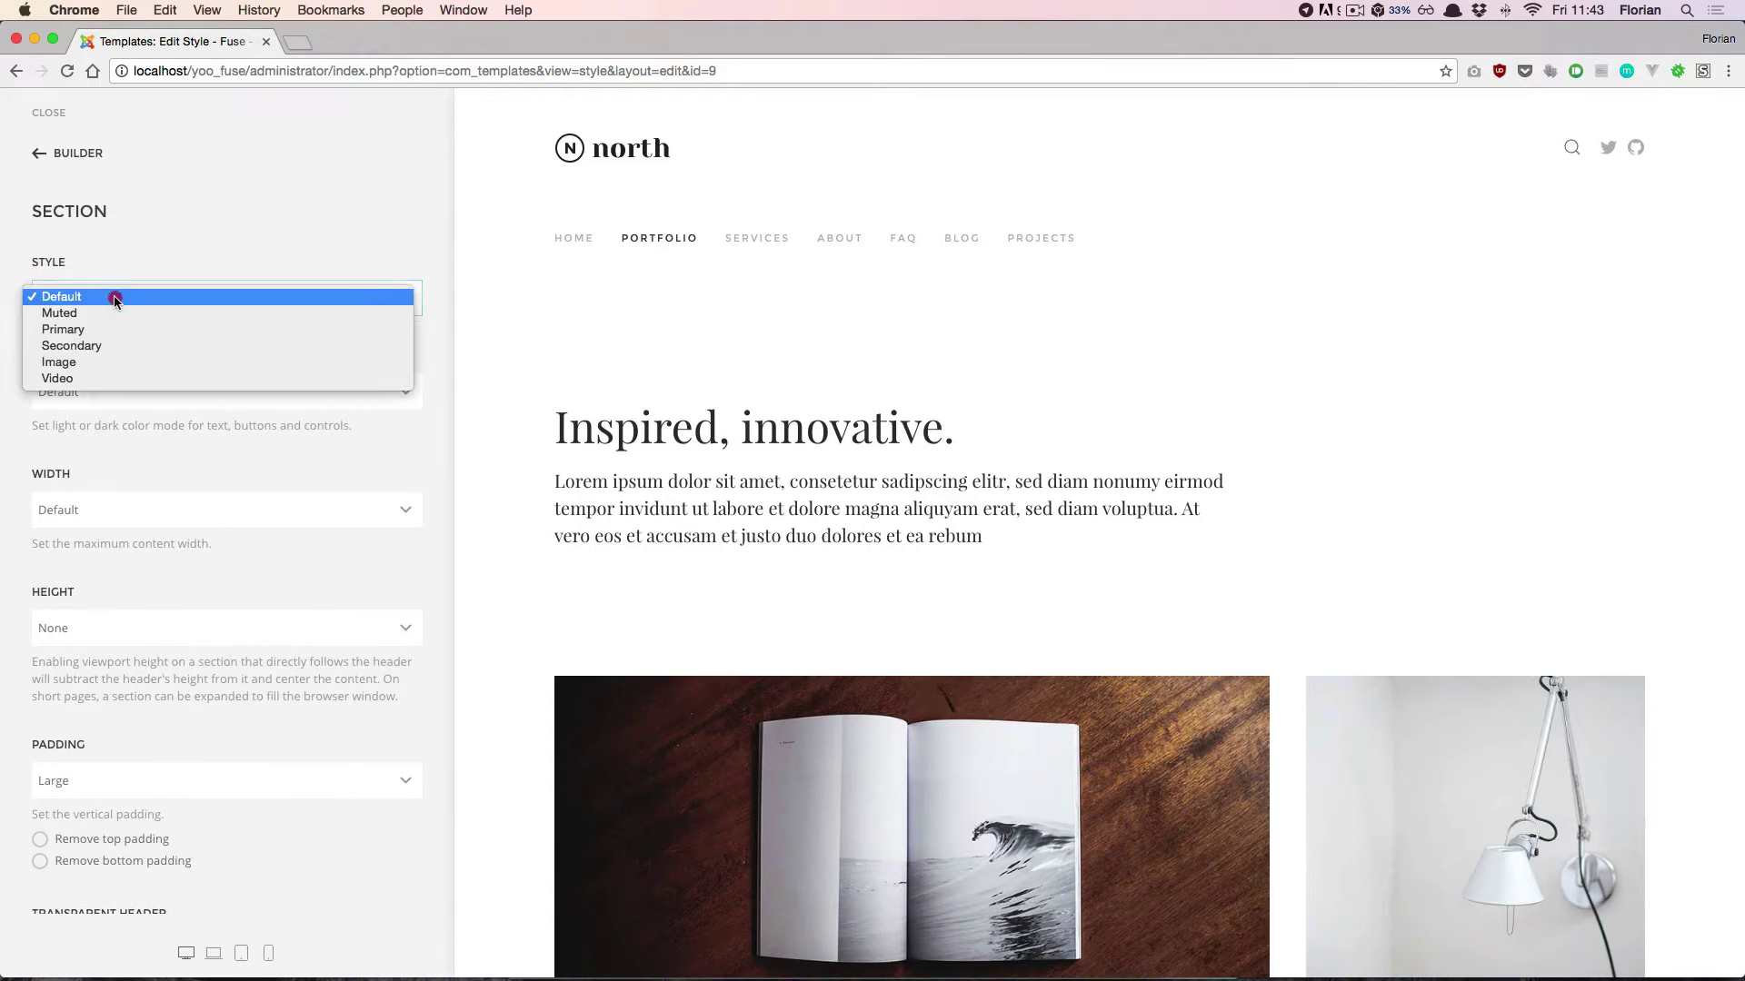
left_click(103, 346)
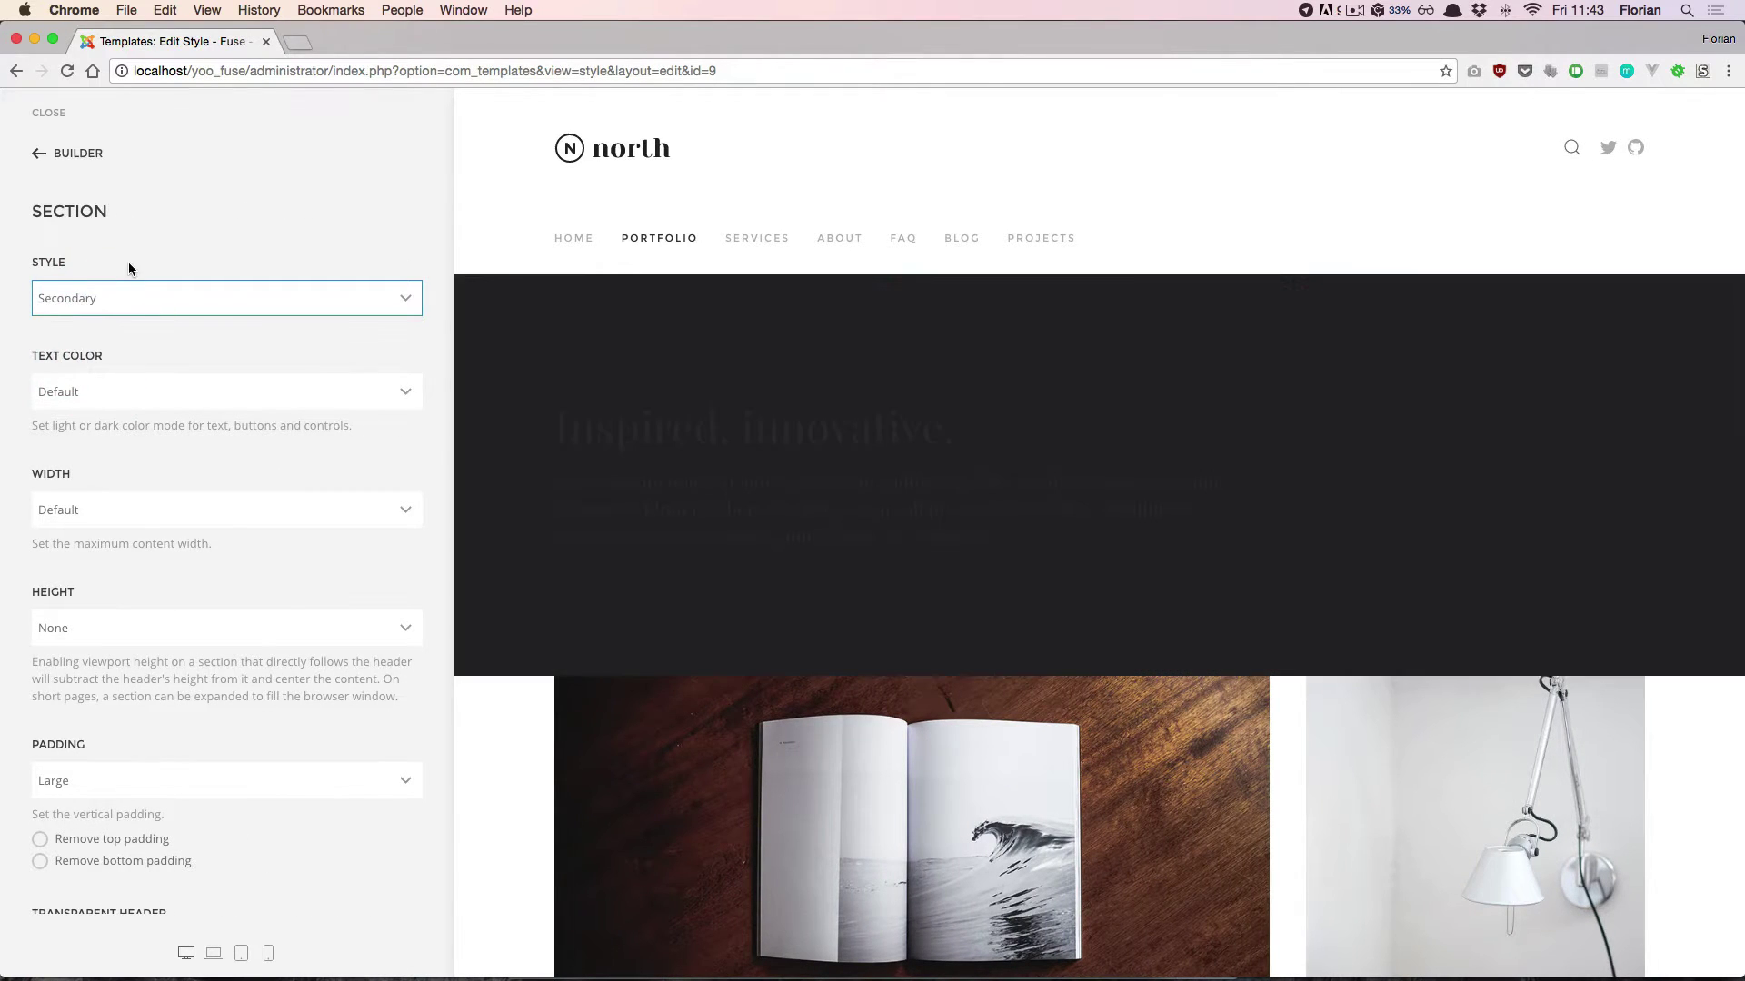
left_click(204, 391)
left_click(194, 407)
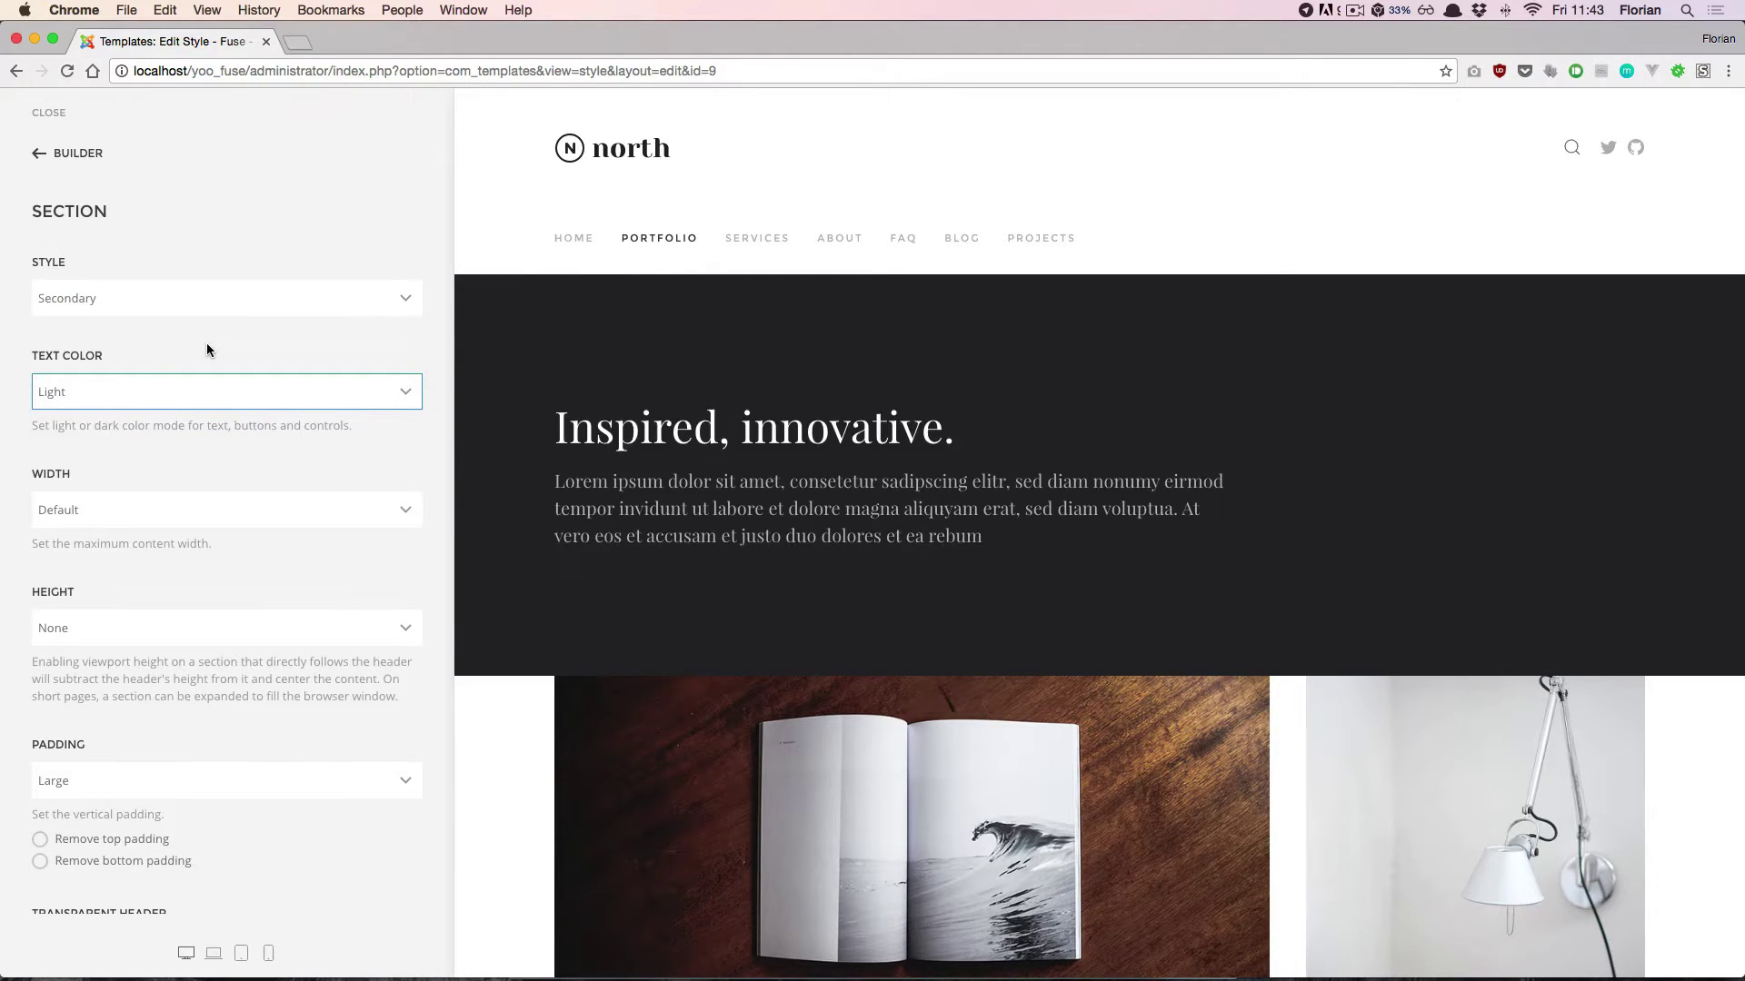
left_click(59, 154)
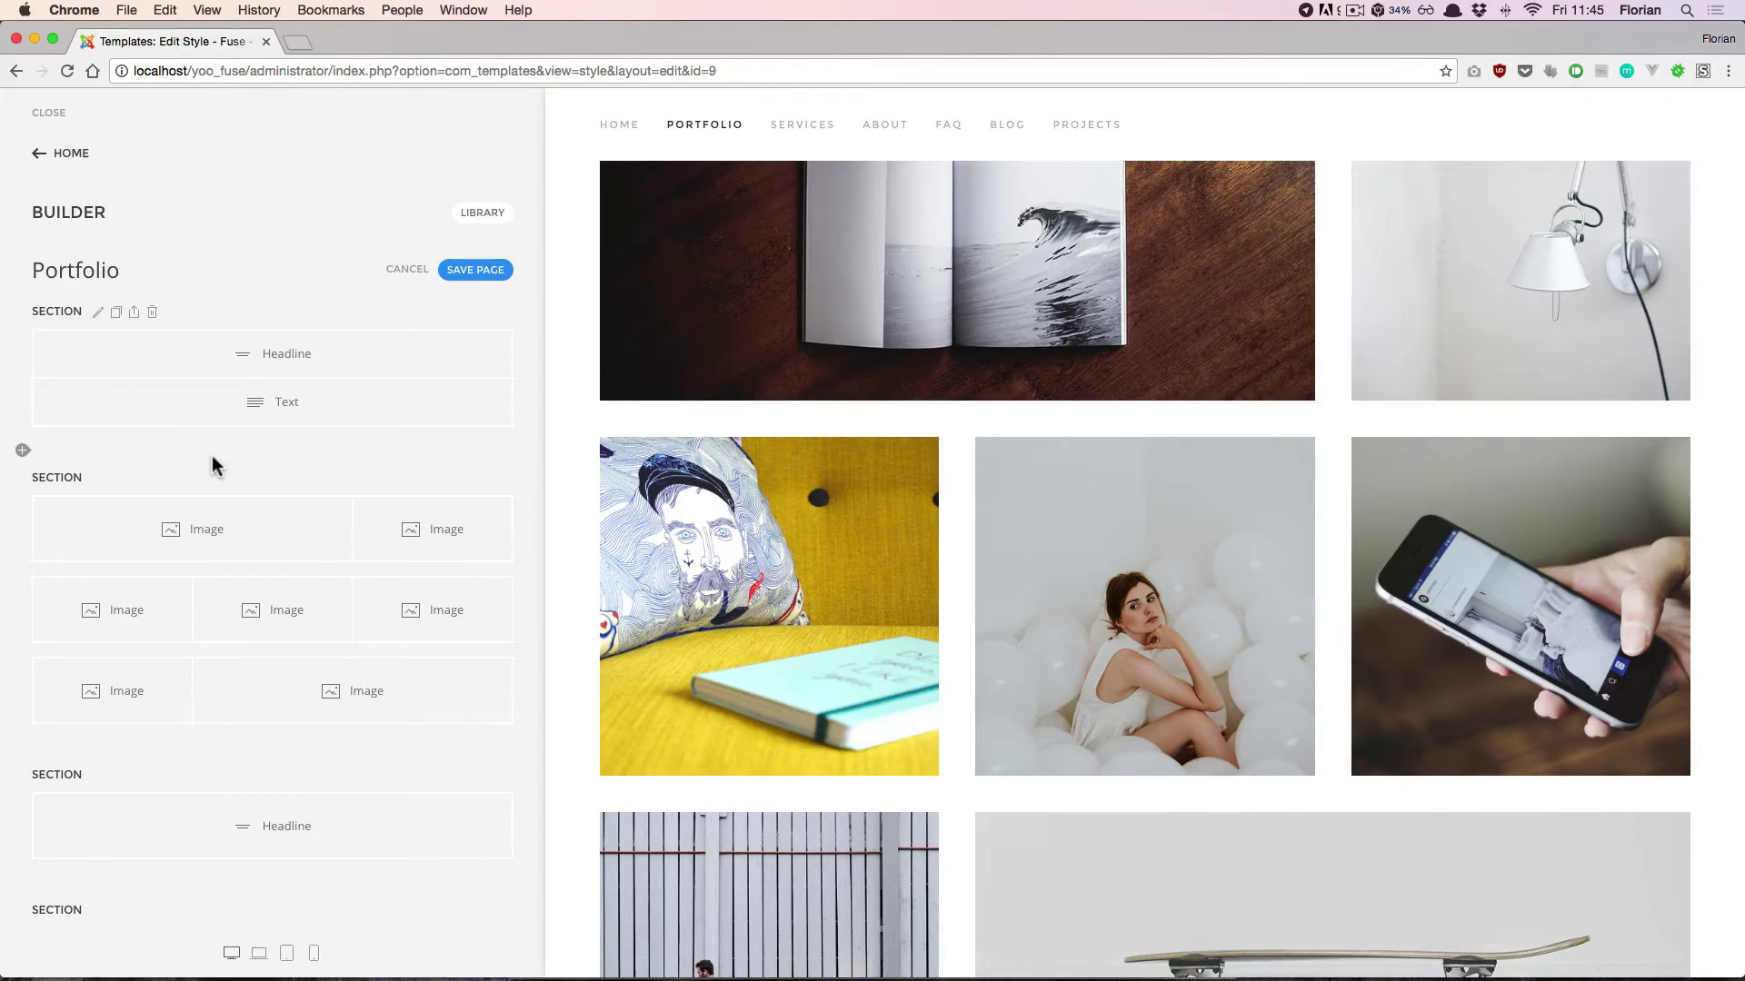
Move the three-image row to the top of the image grid.
left_click_drag(54, 472, 55, 312)
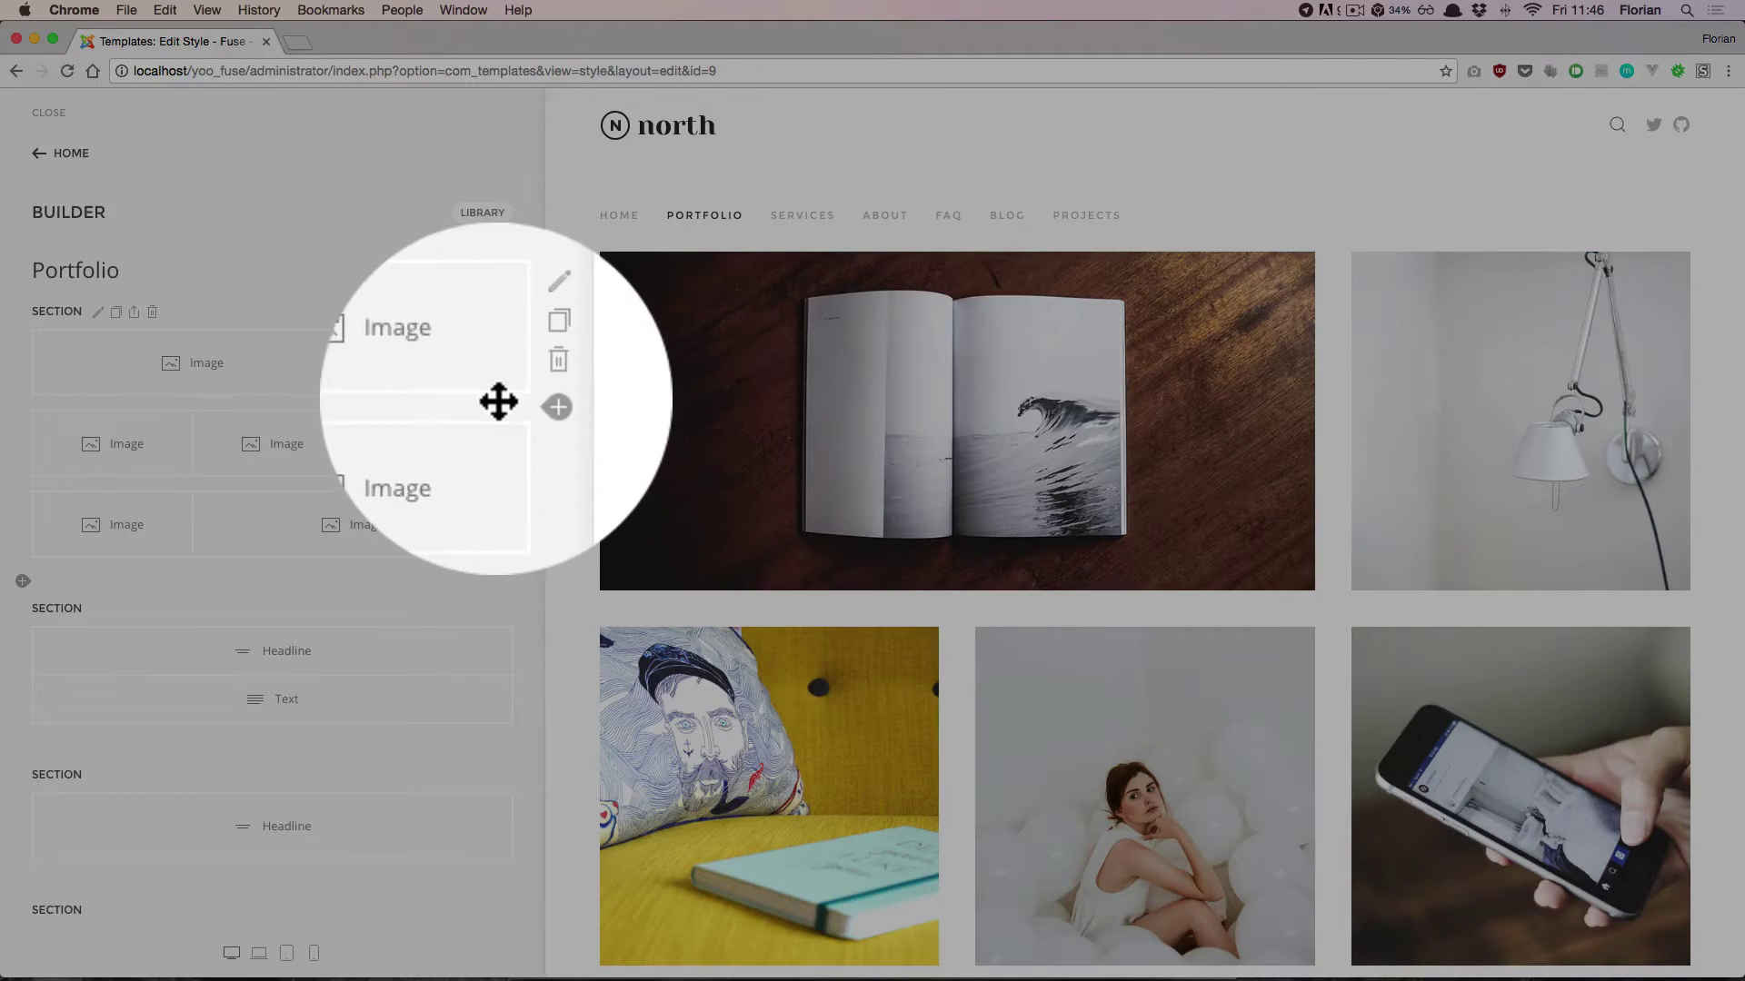
left_click_drag(497, 402, 496, 495)
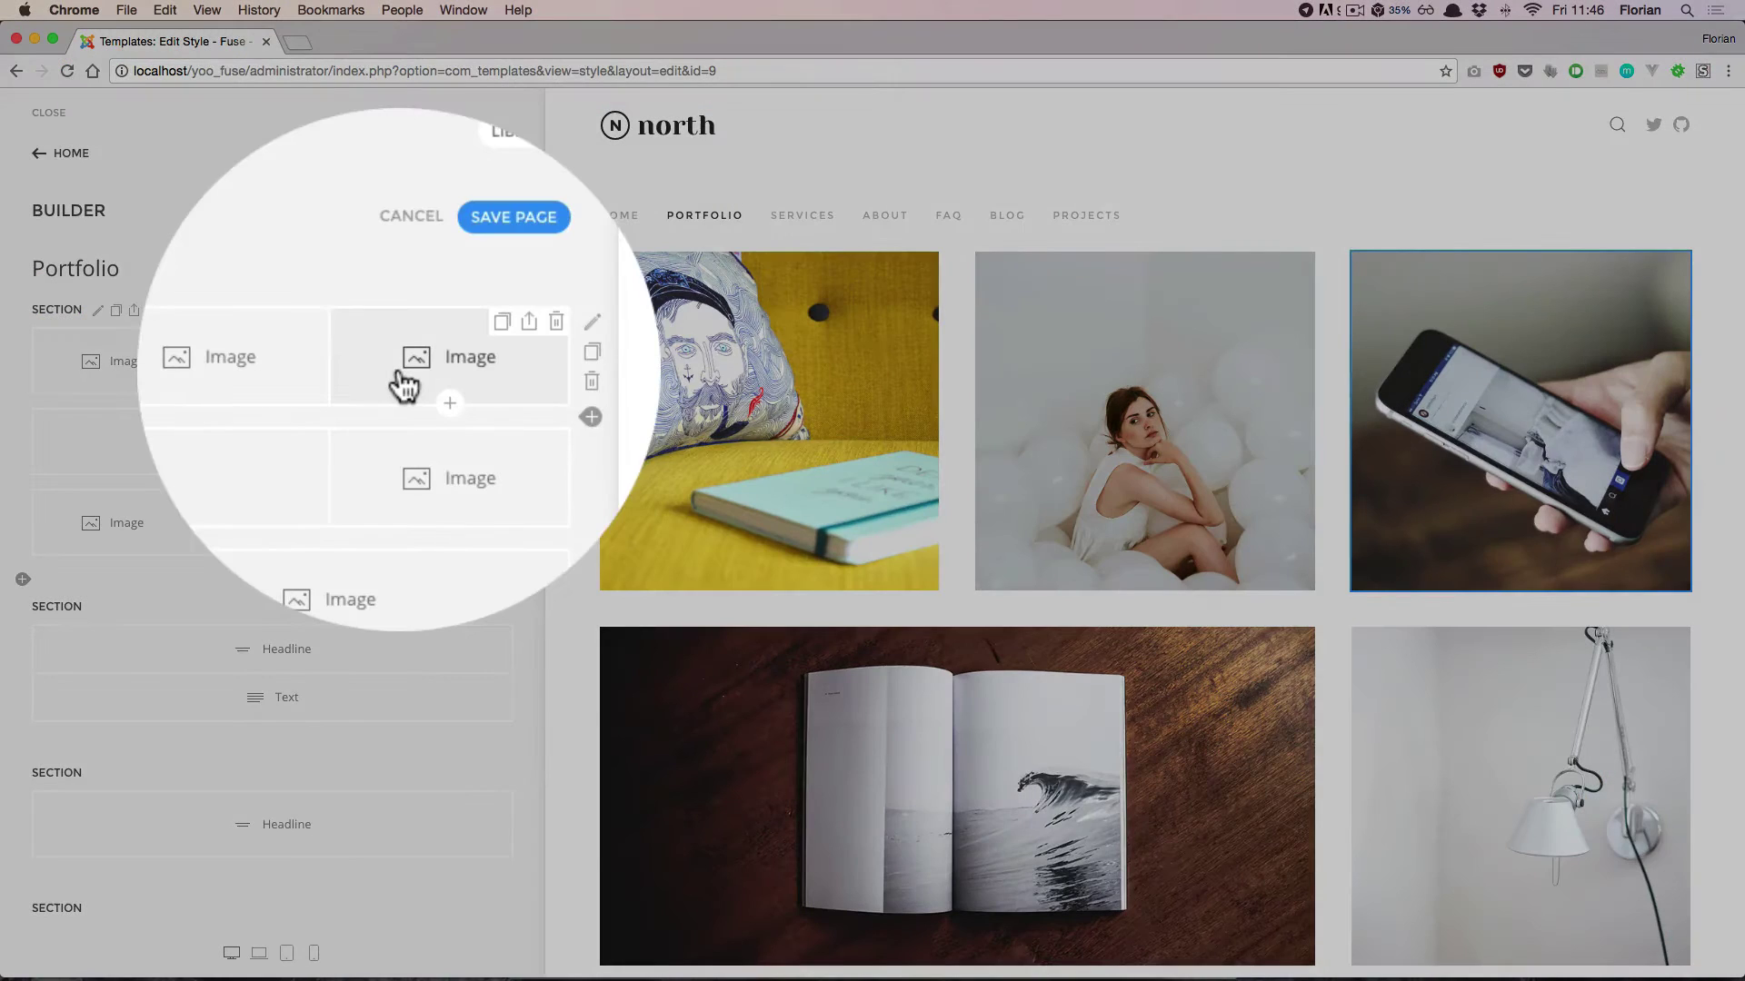
left_click_drag(402, 380, 262, 391)
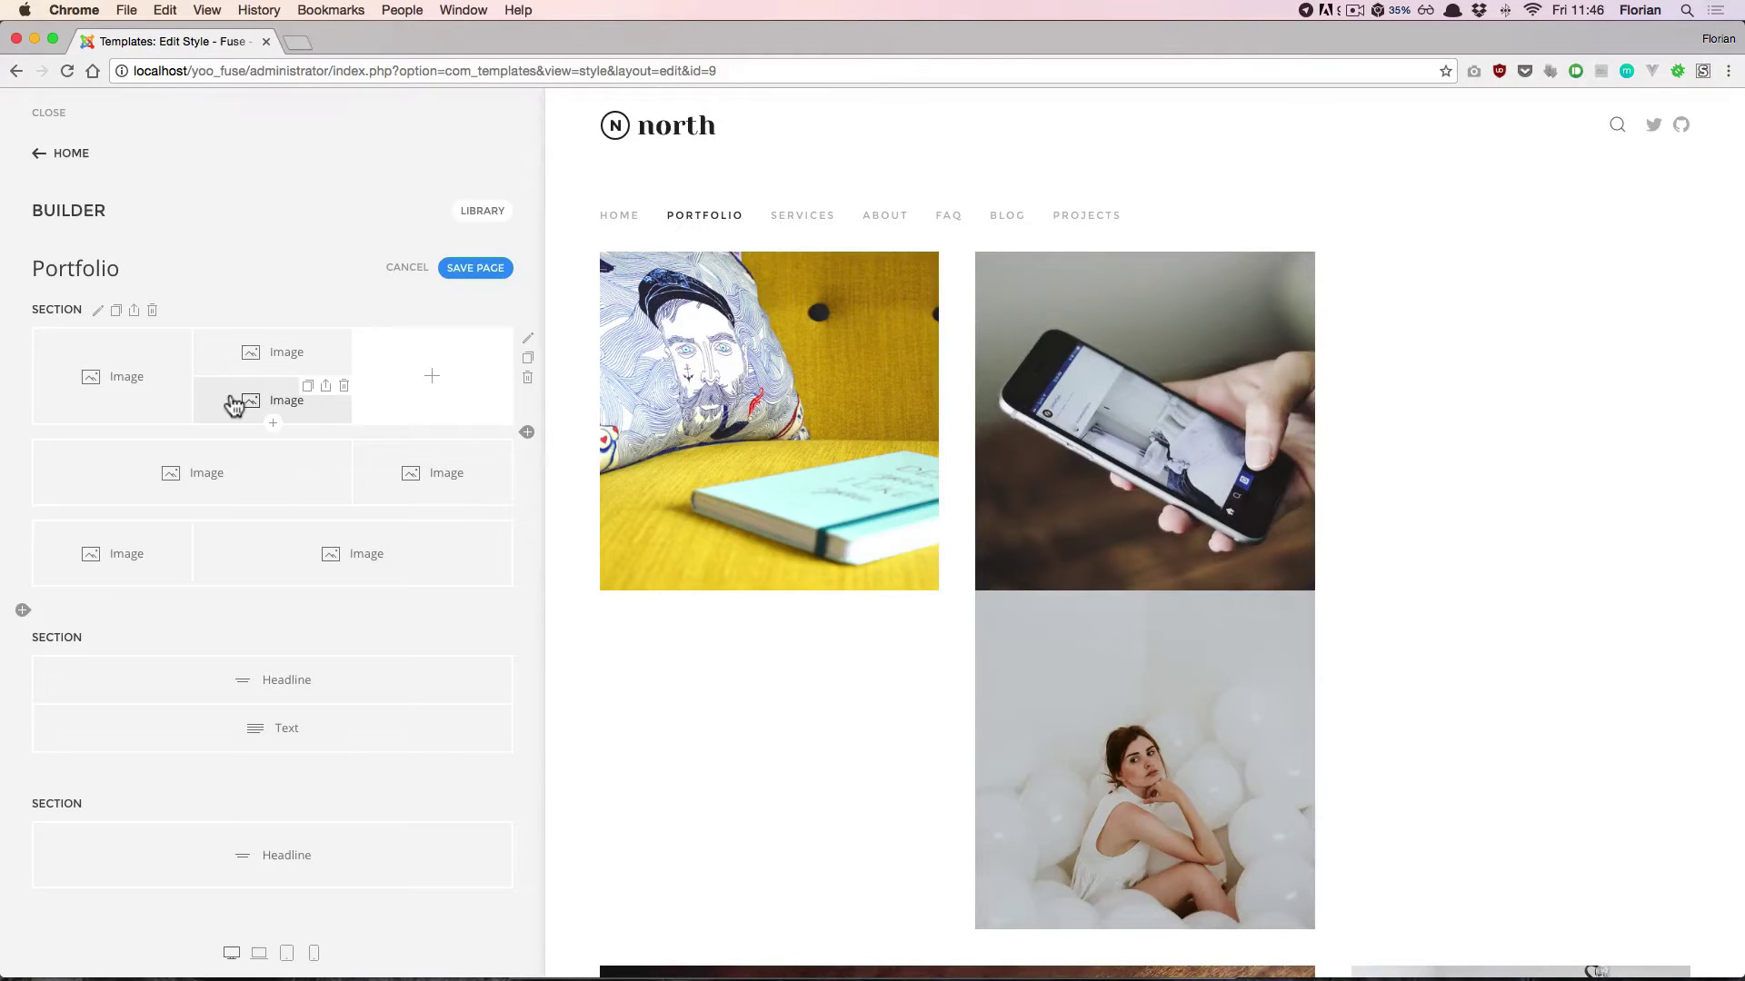
Return the stray image to the grid's first row and put the headline section back on top.
left_click_drag(234, 405, 350, 685)
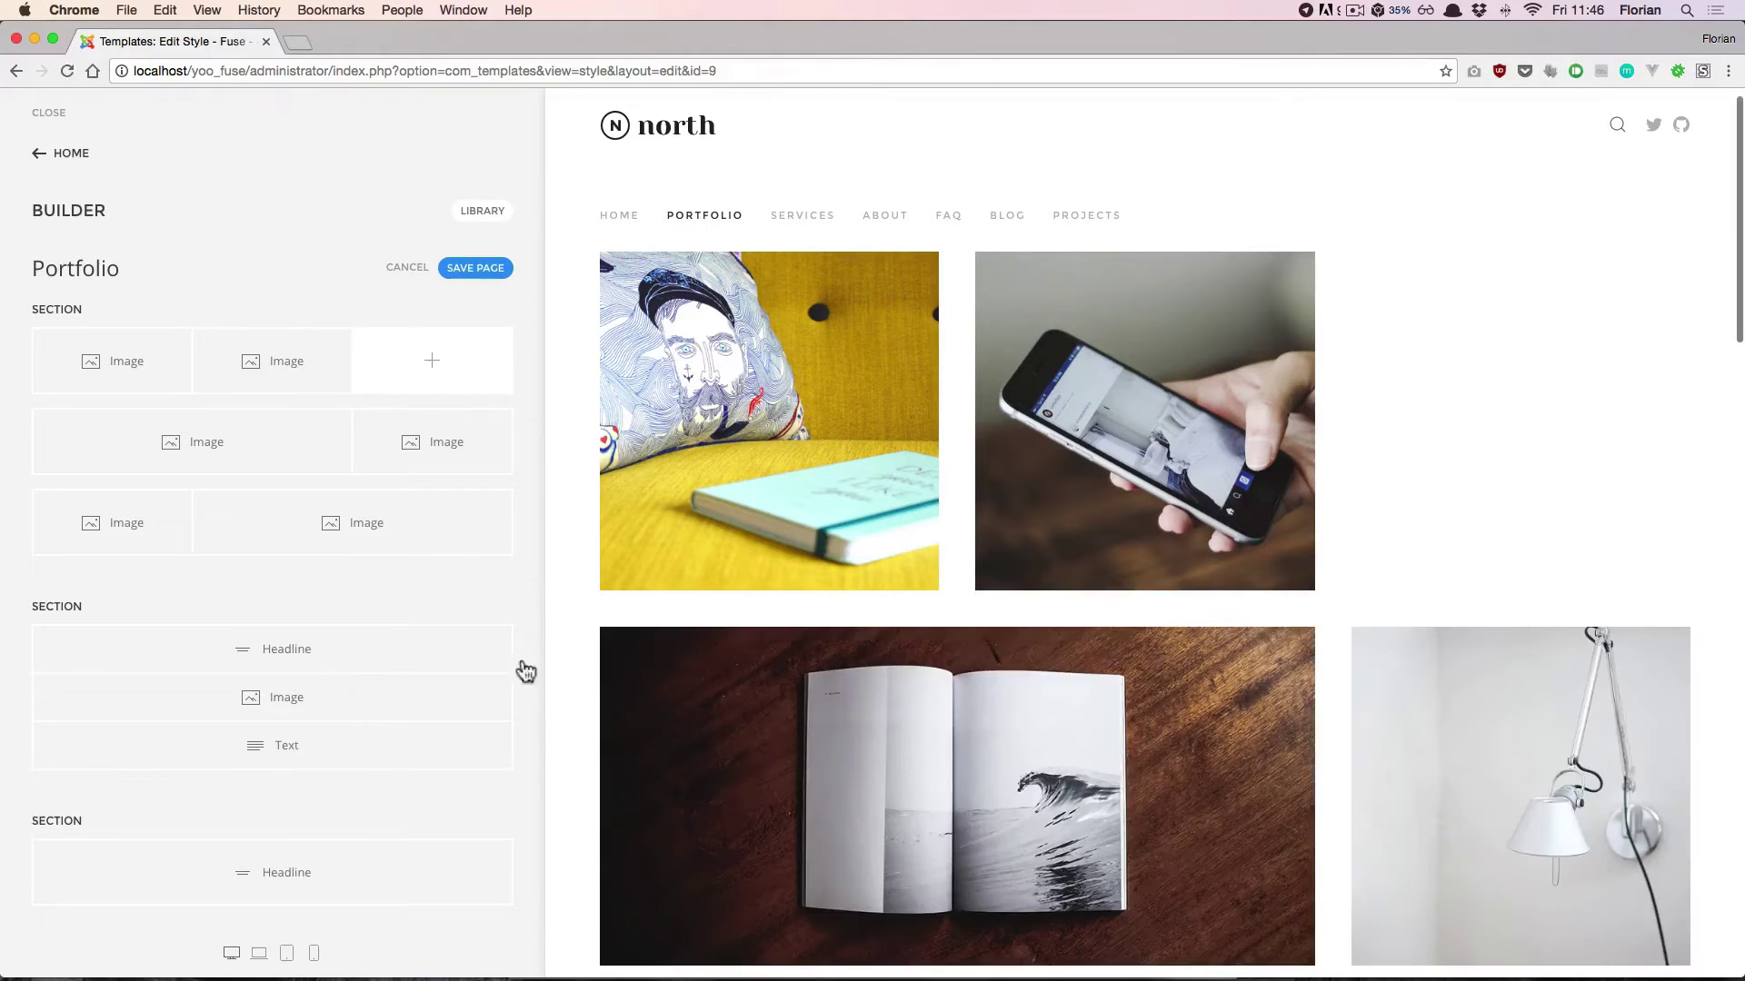
scroll(682, 624, "down", 5)
scroll(682, 623, "down", 8)
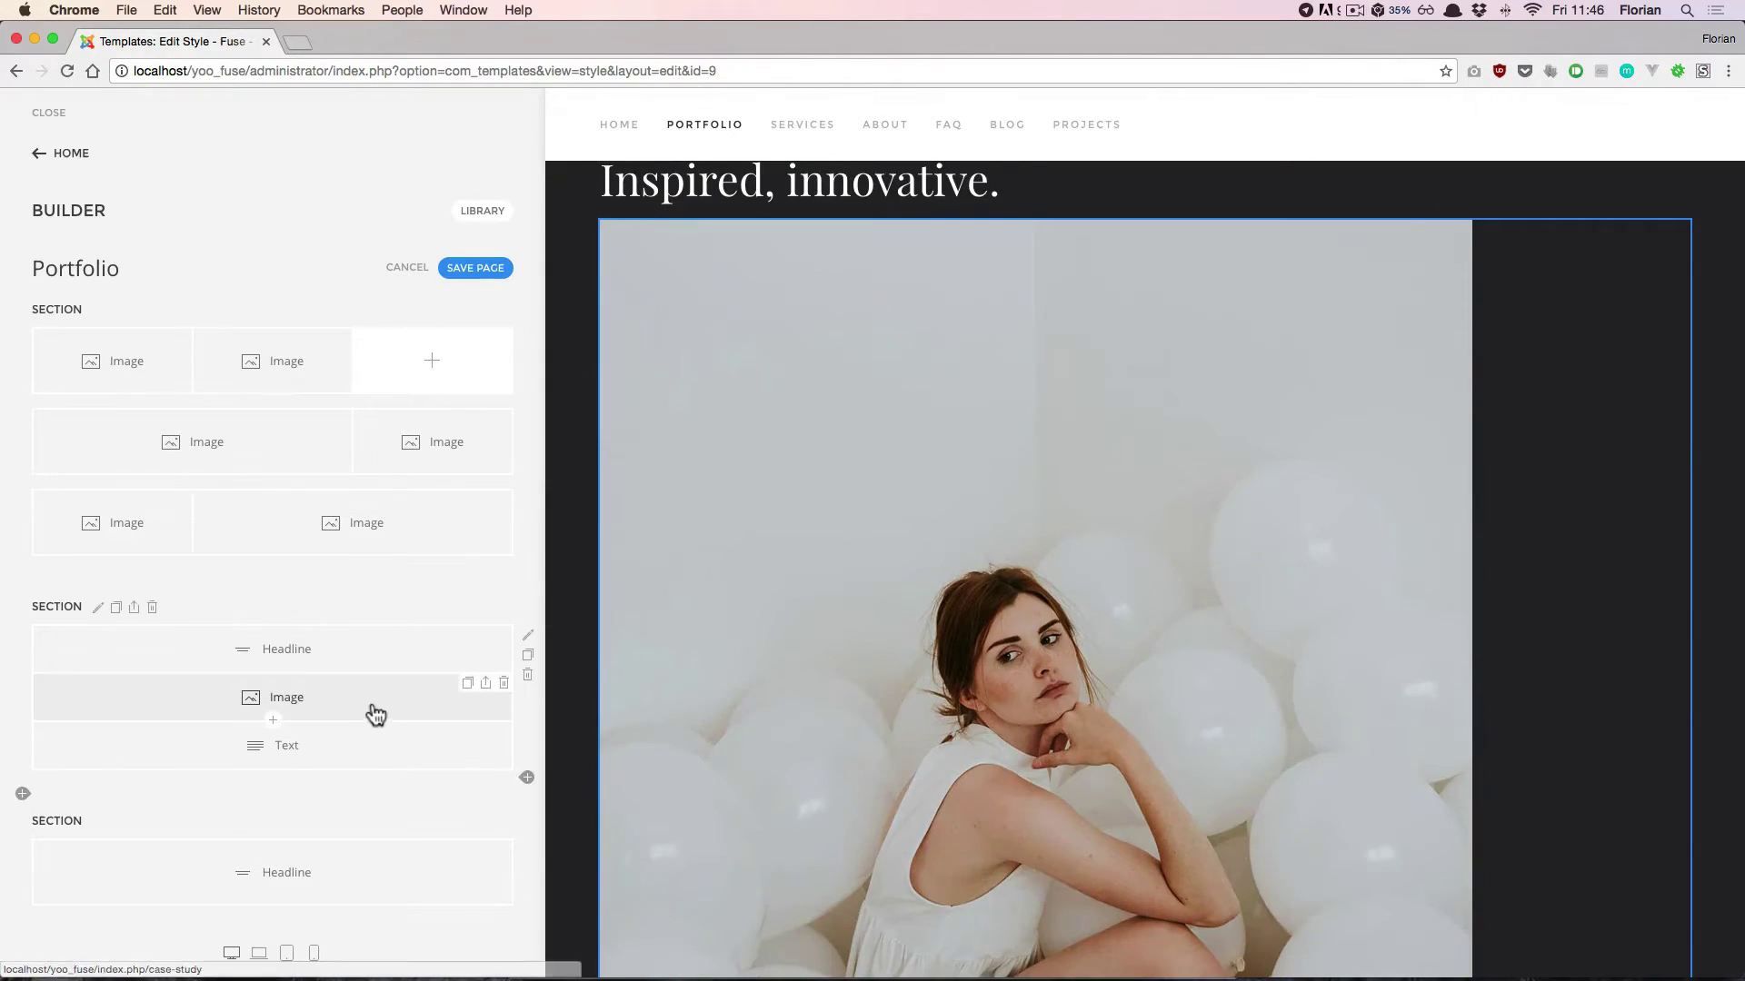
left_click_drag(356, 712, 440, 361)
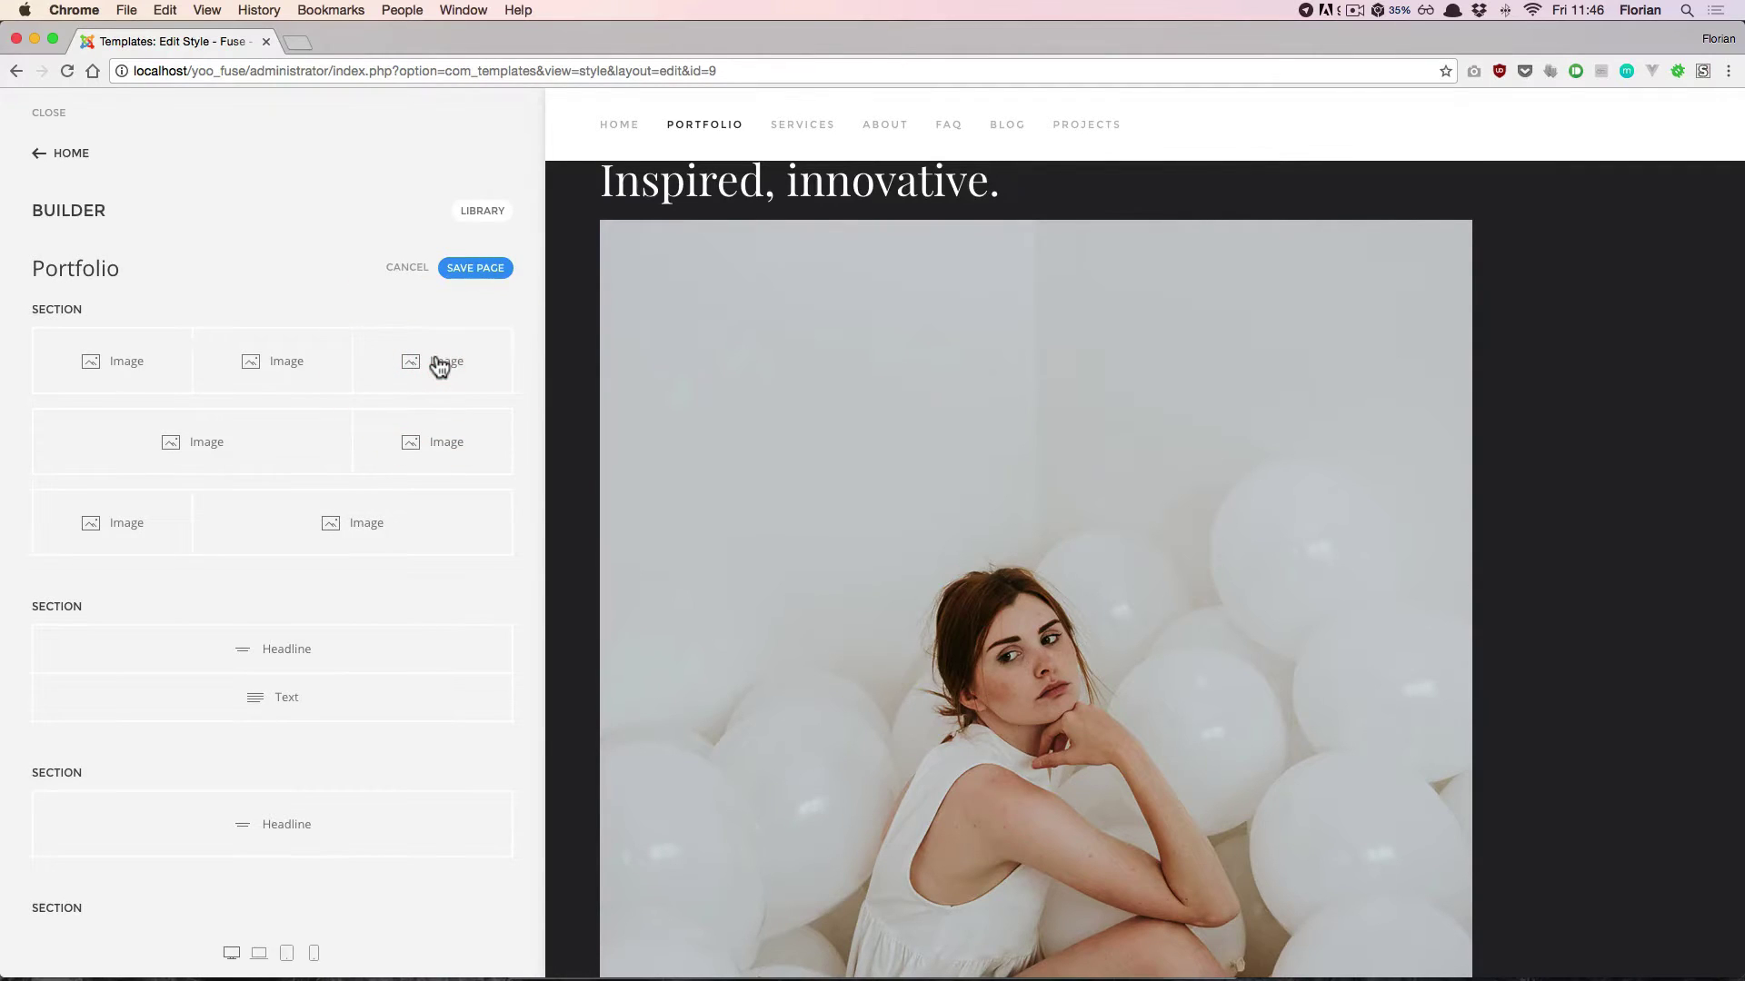
mouse_move(50, 609)
left_click_drag(50, 609, 53, 300)
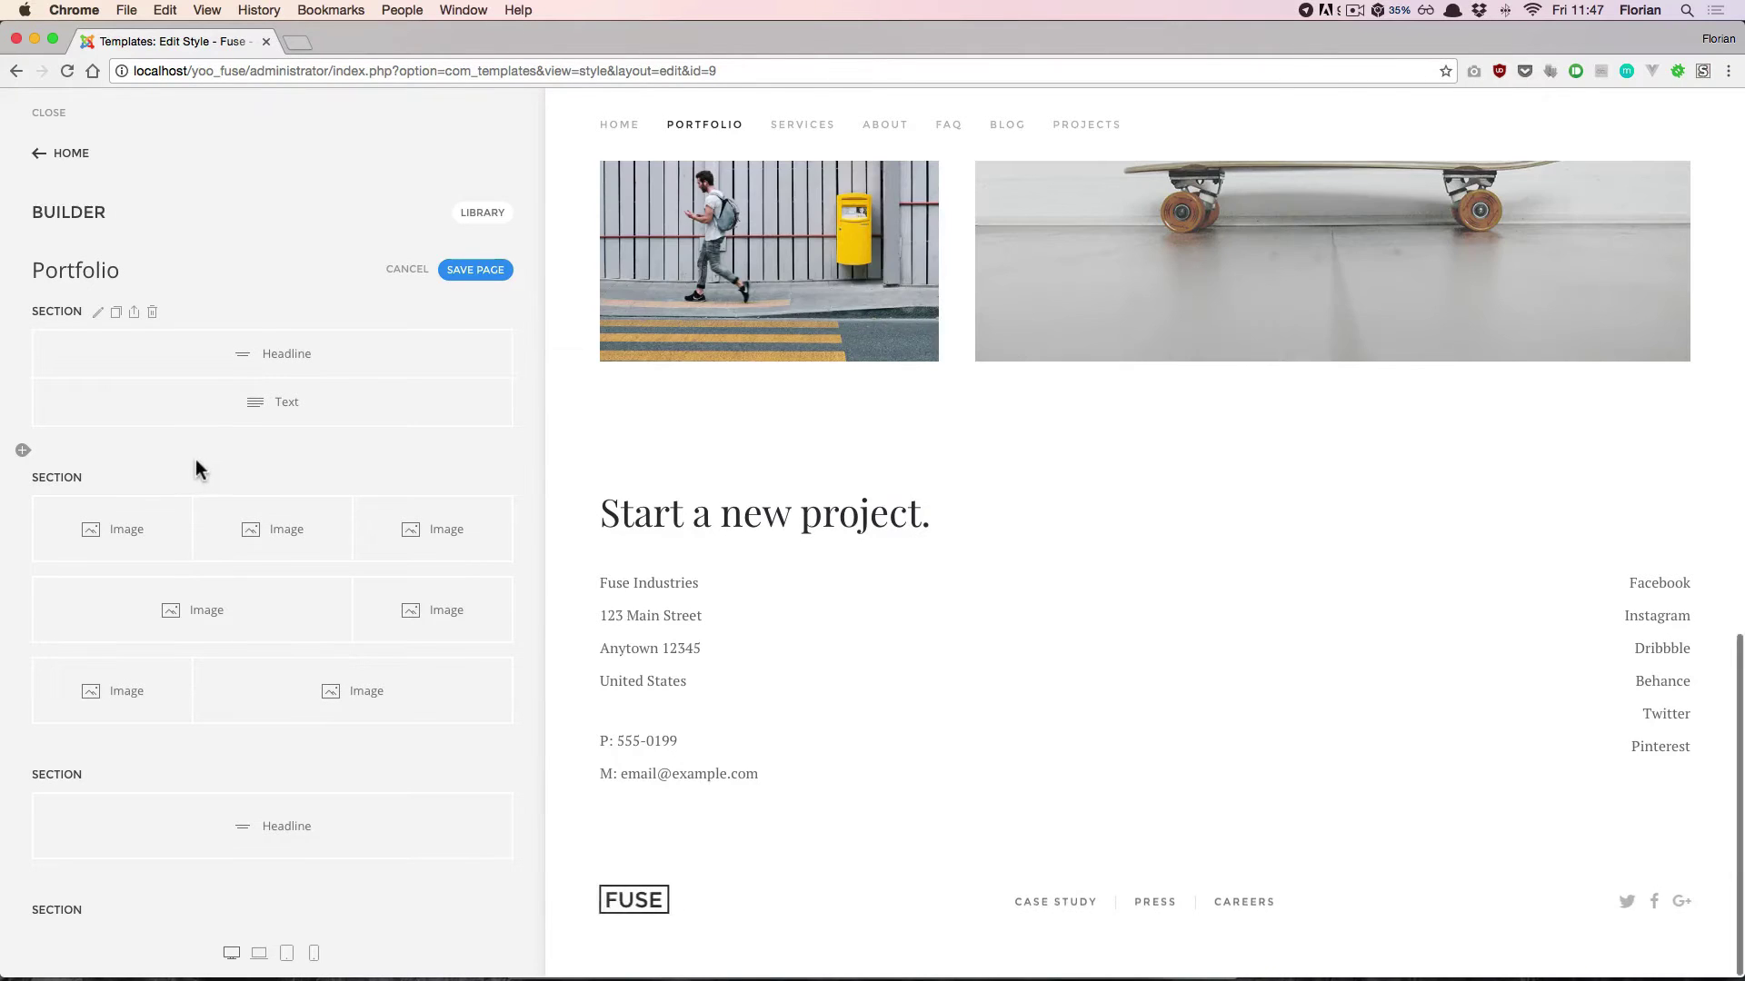
scroll(680, 413, "up", 10)
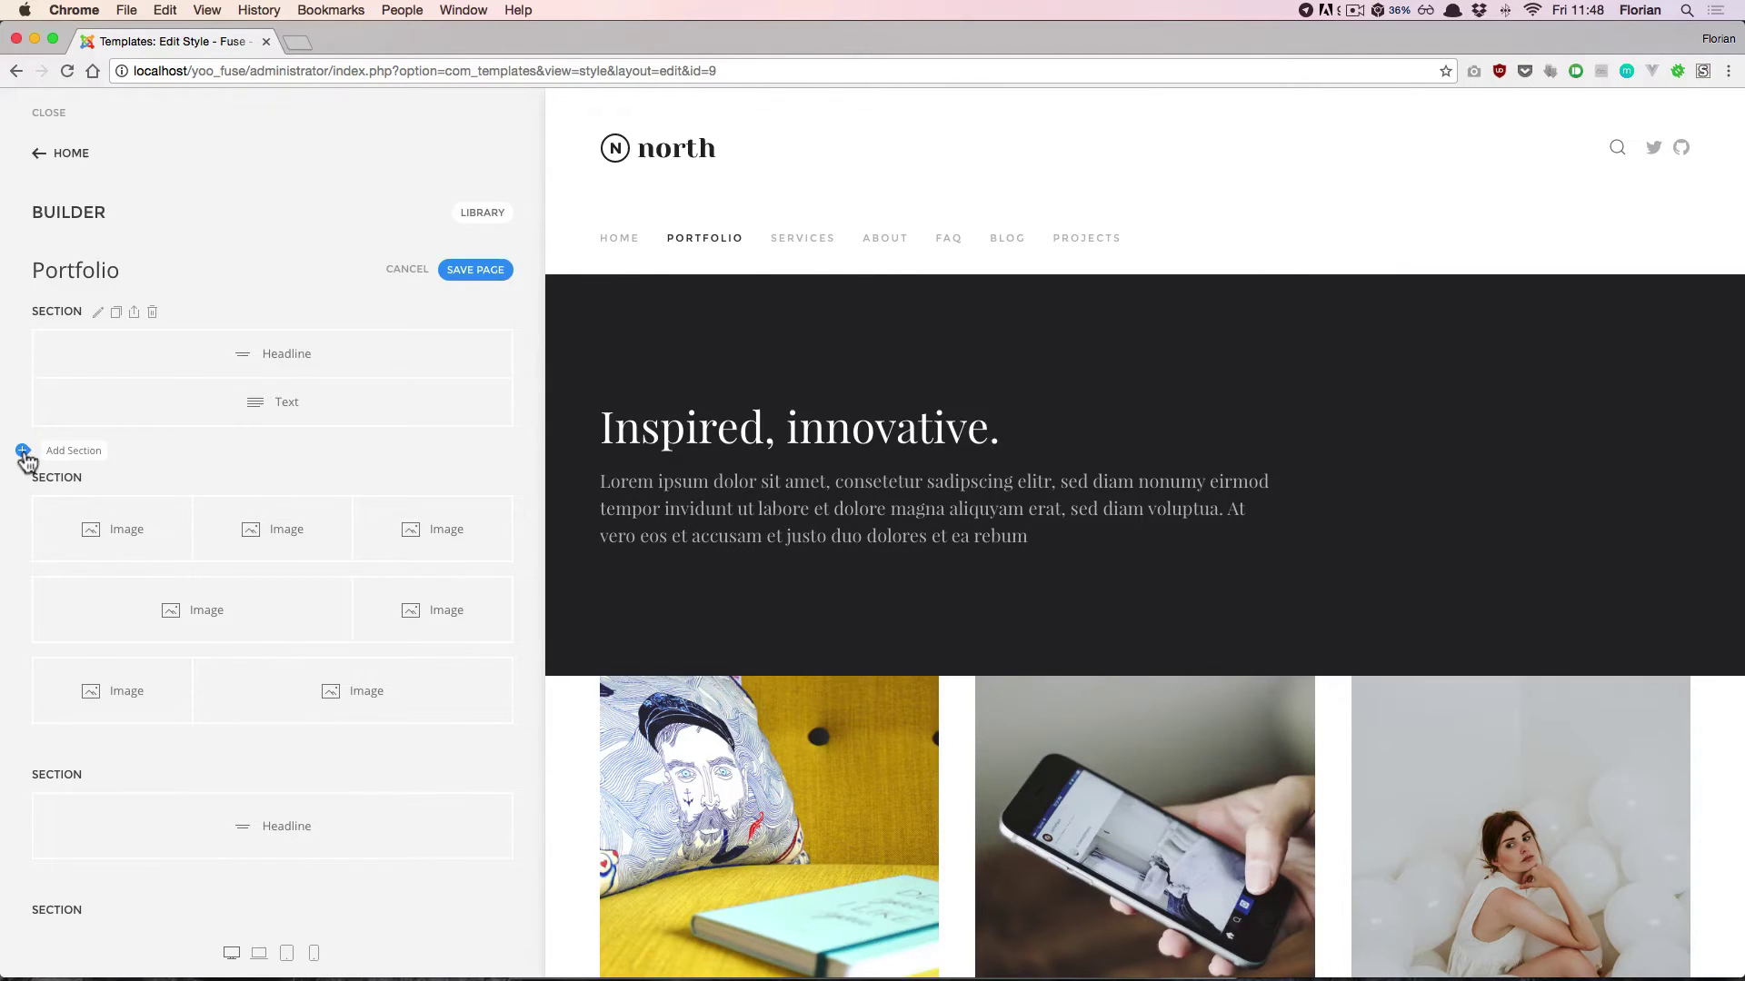
Insert a new empty section below the headline section and give it a second row.
left_click(24, 452)
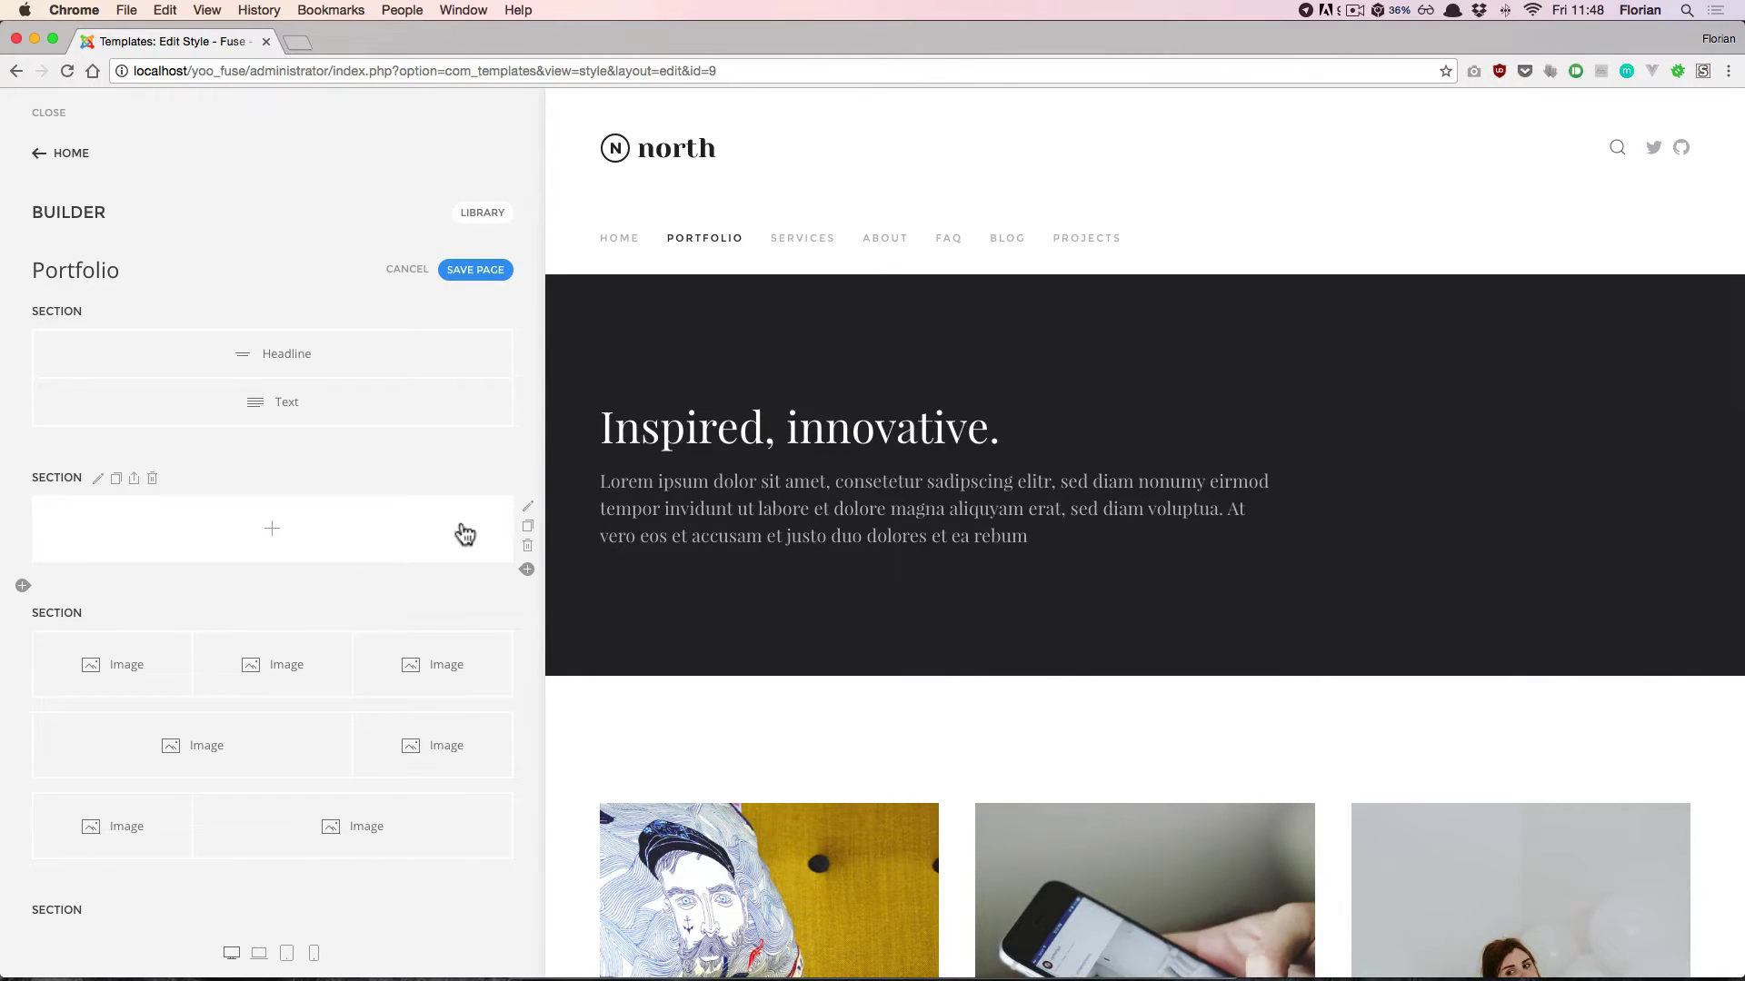
left_click(528, 569)
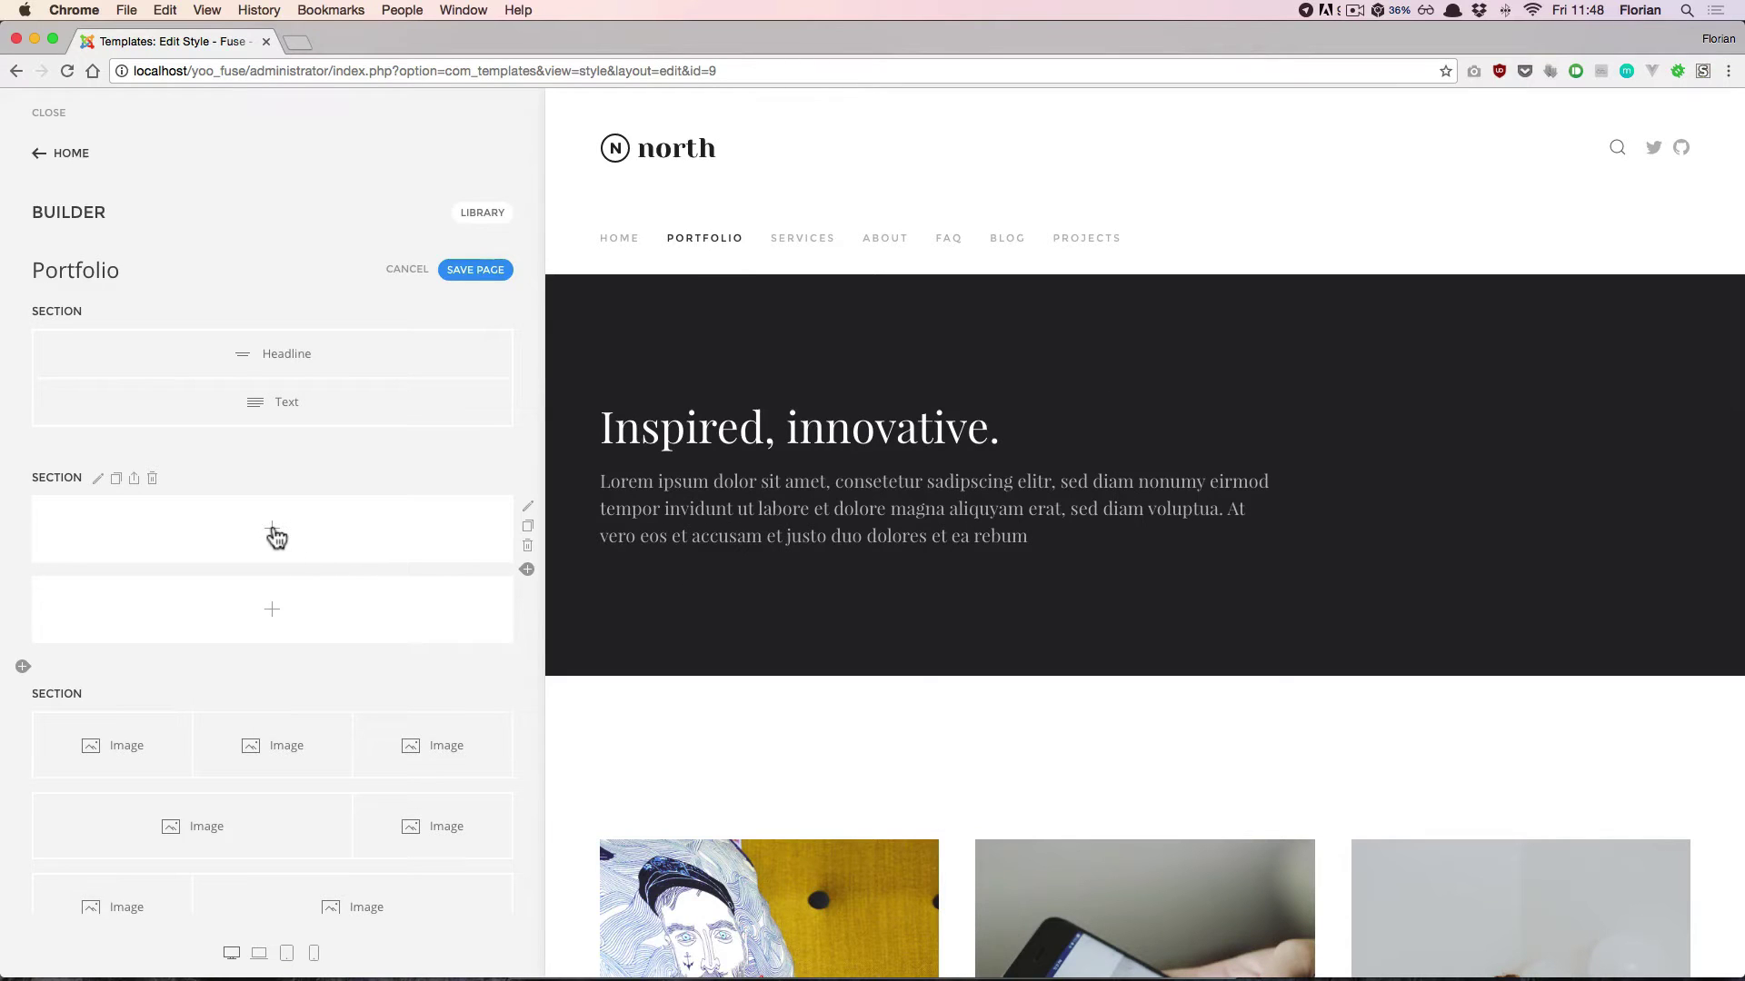
Add a Headline element to the new section's first row, with a Text element beneath it.
left_click(273, 529)
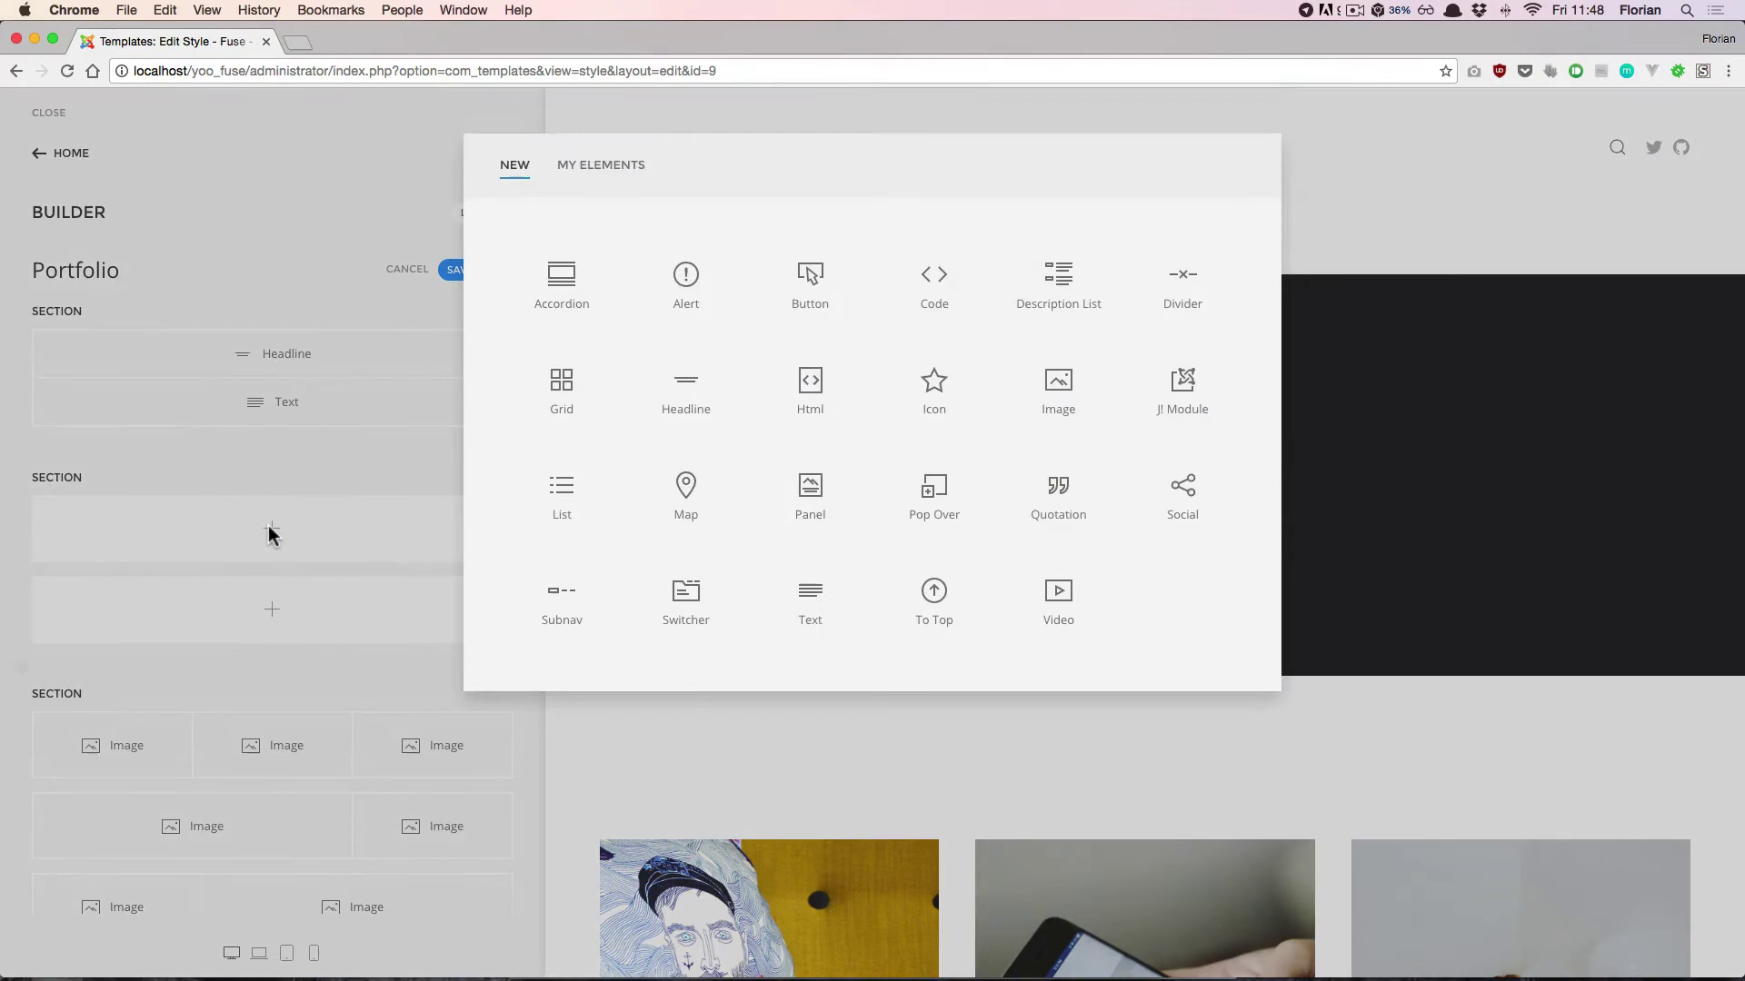
left_click(701, 371)
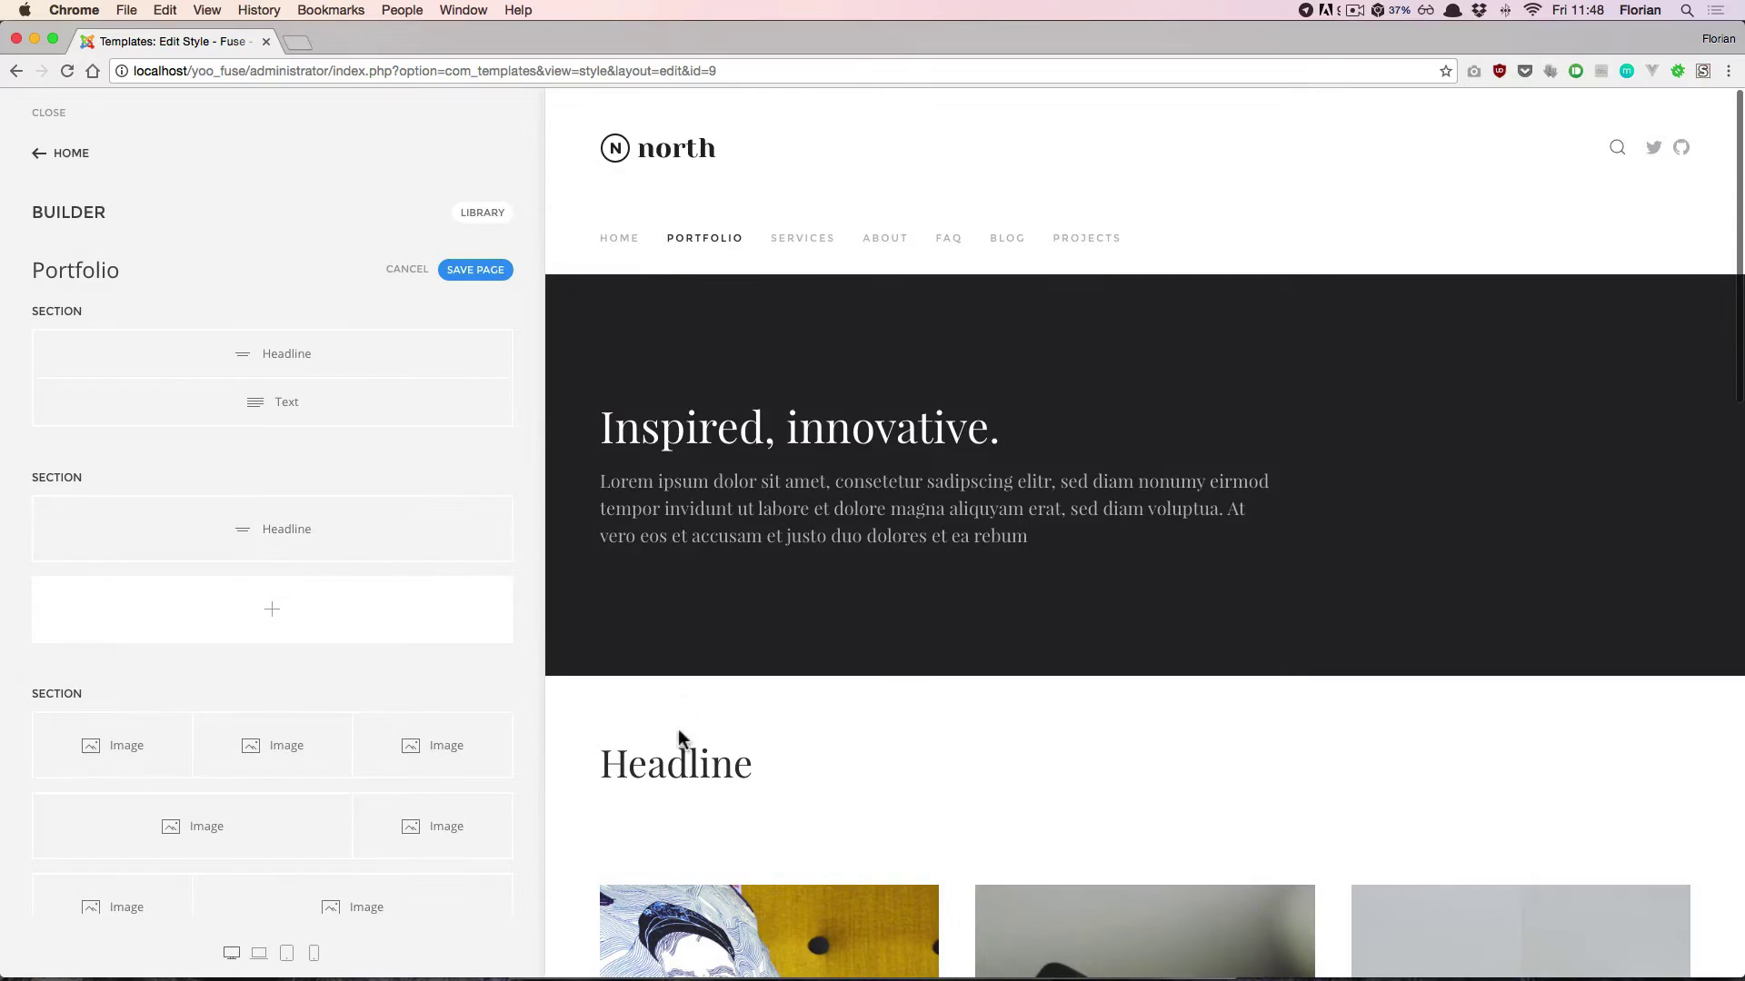
mouse_move(660, 783)
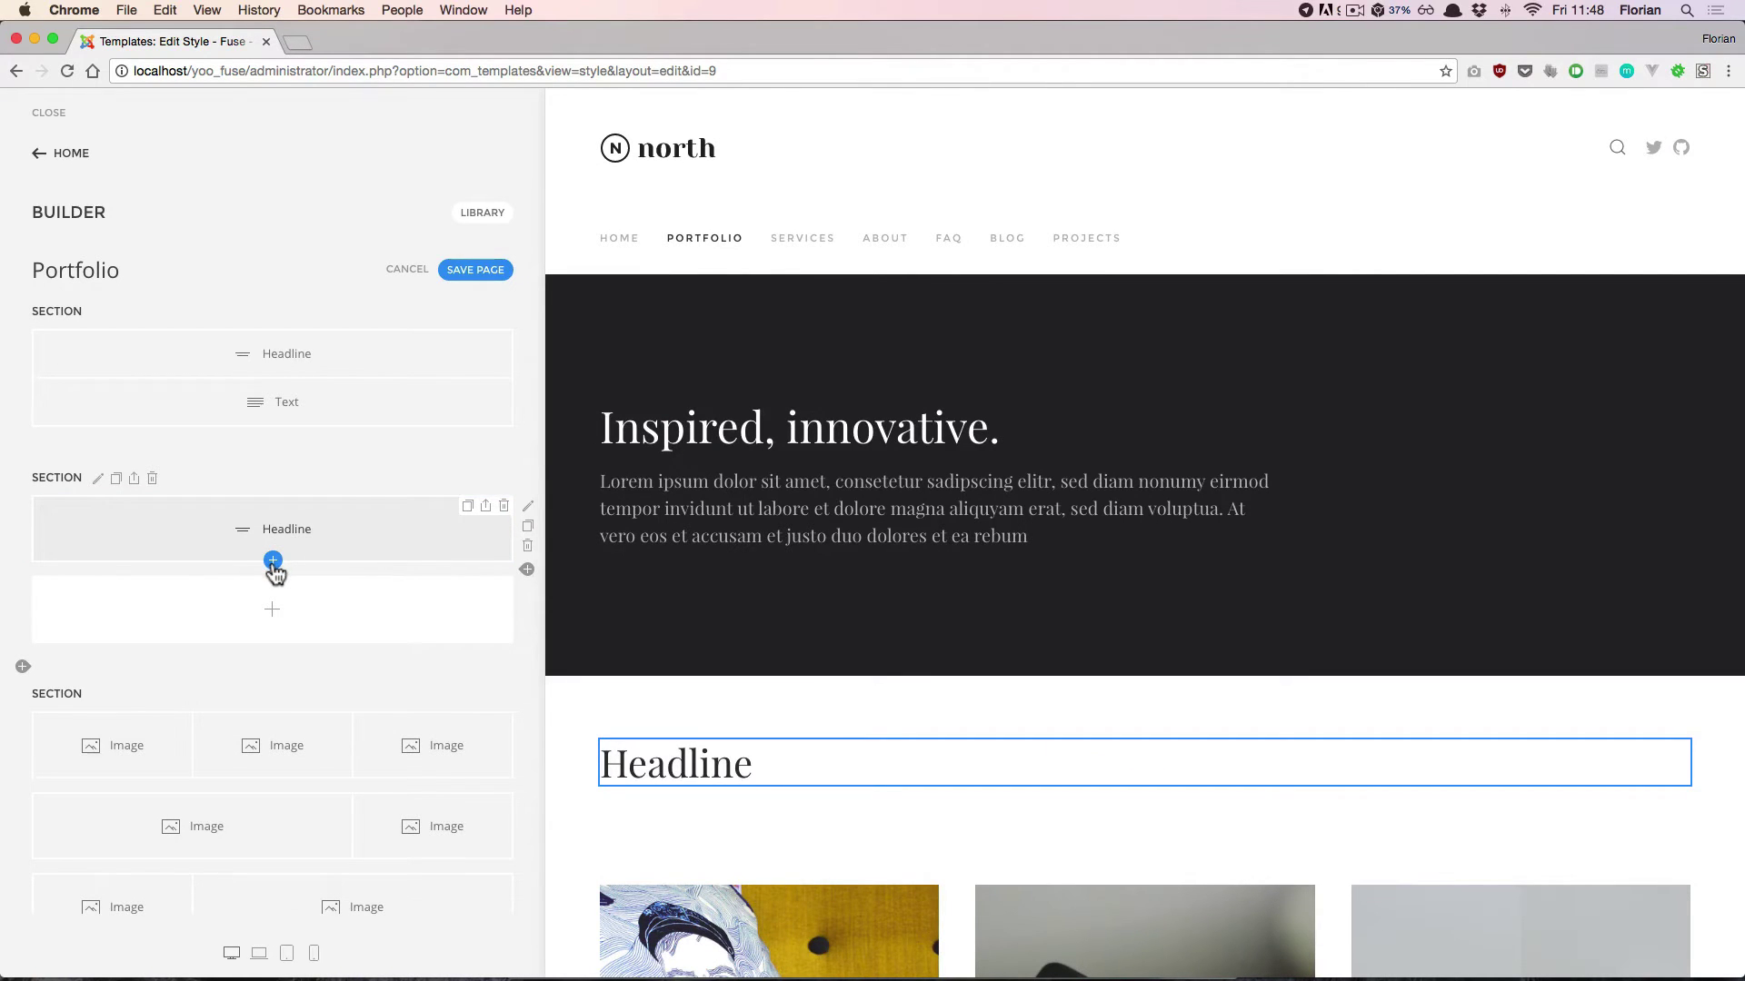
left_click(273, 562)
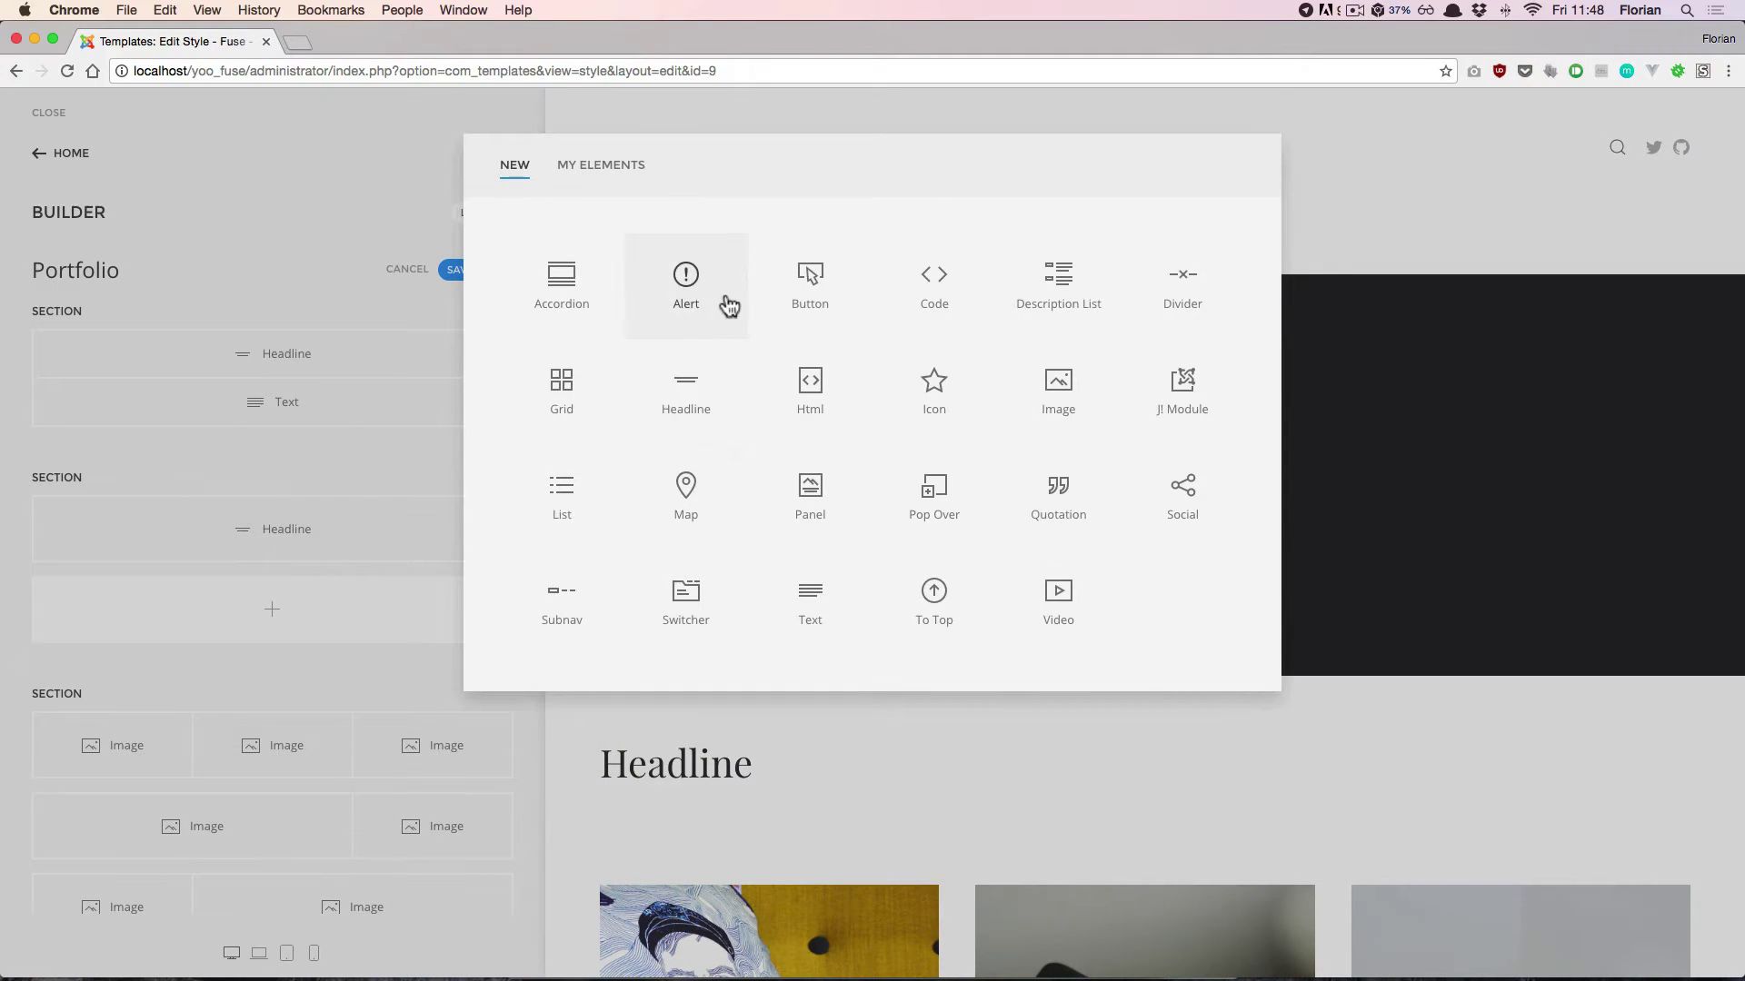
left_click(805, 595)
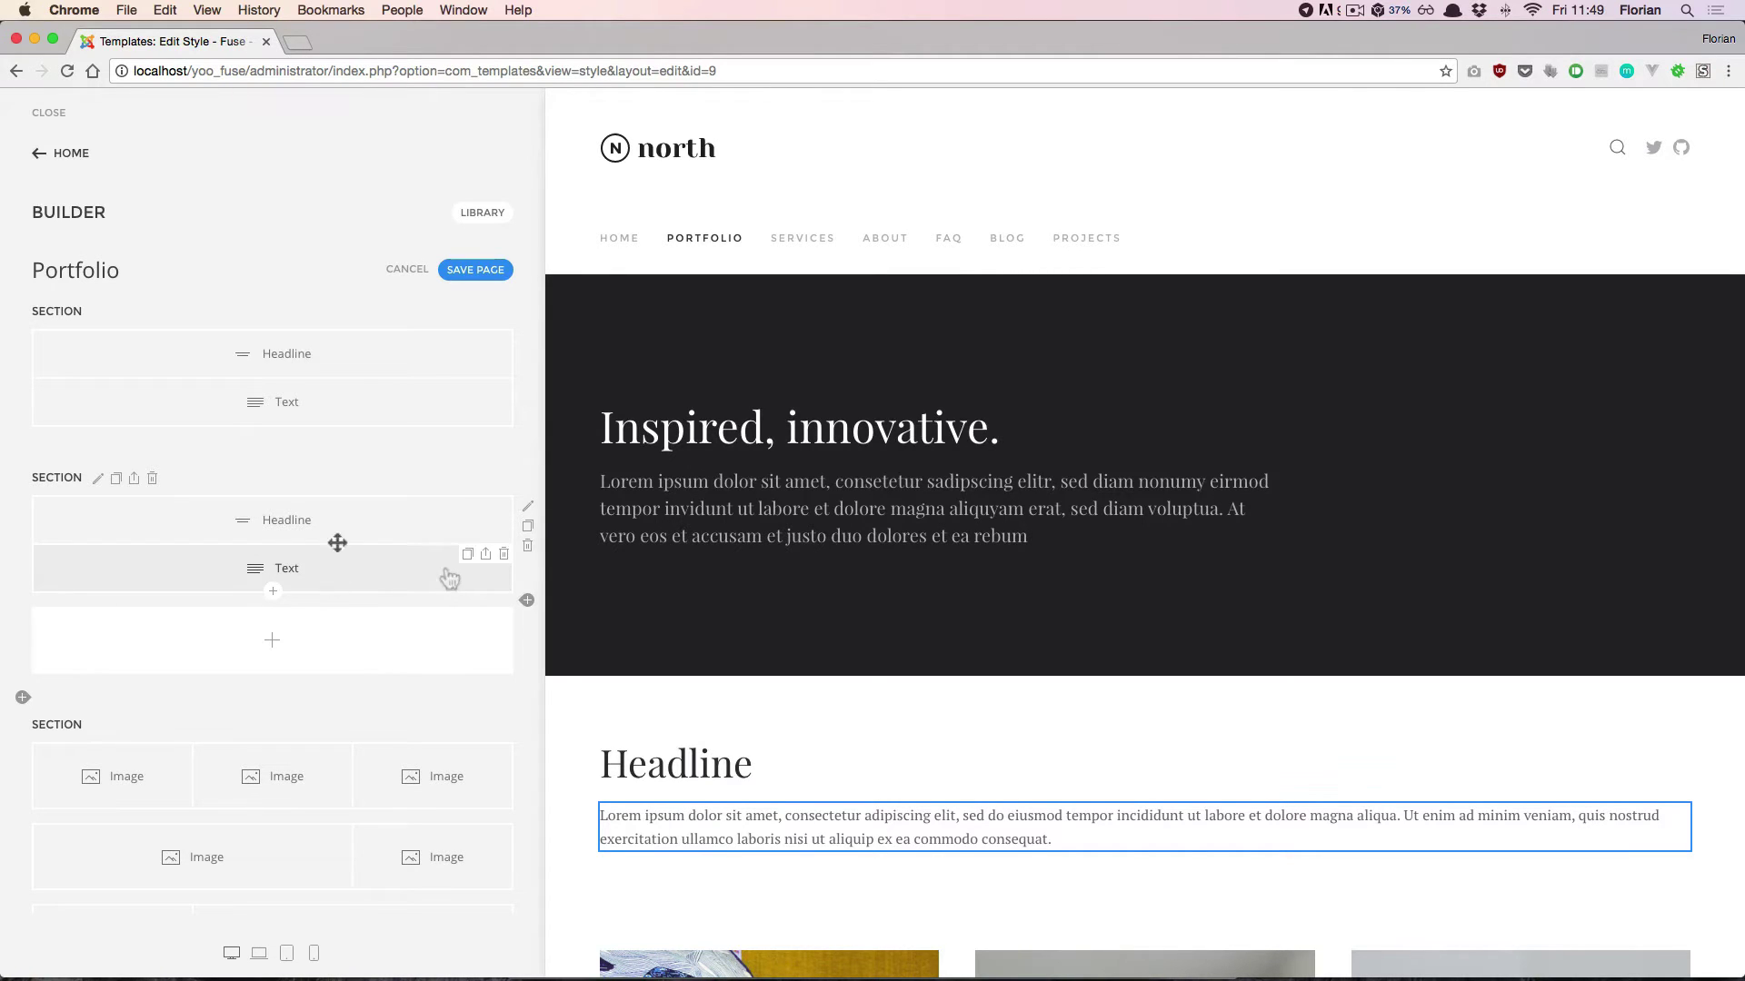
Set the new headline's content to 'Hello World'.
left_click(337, 530)
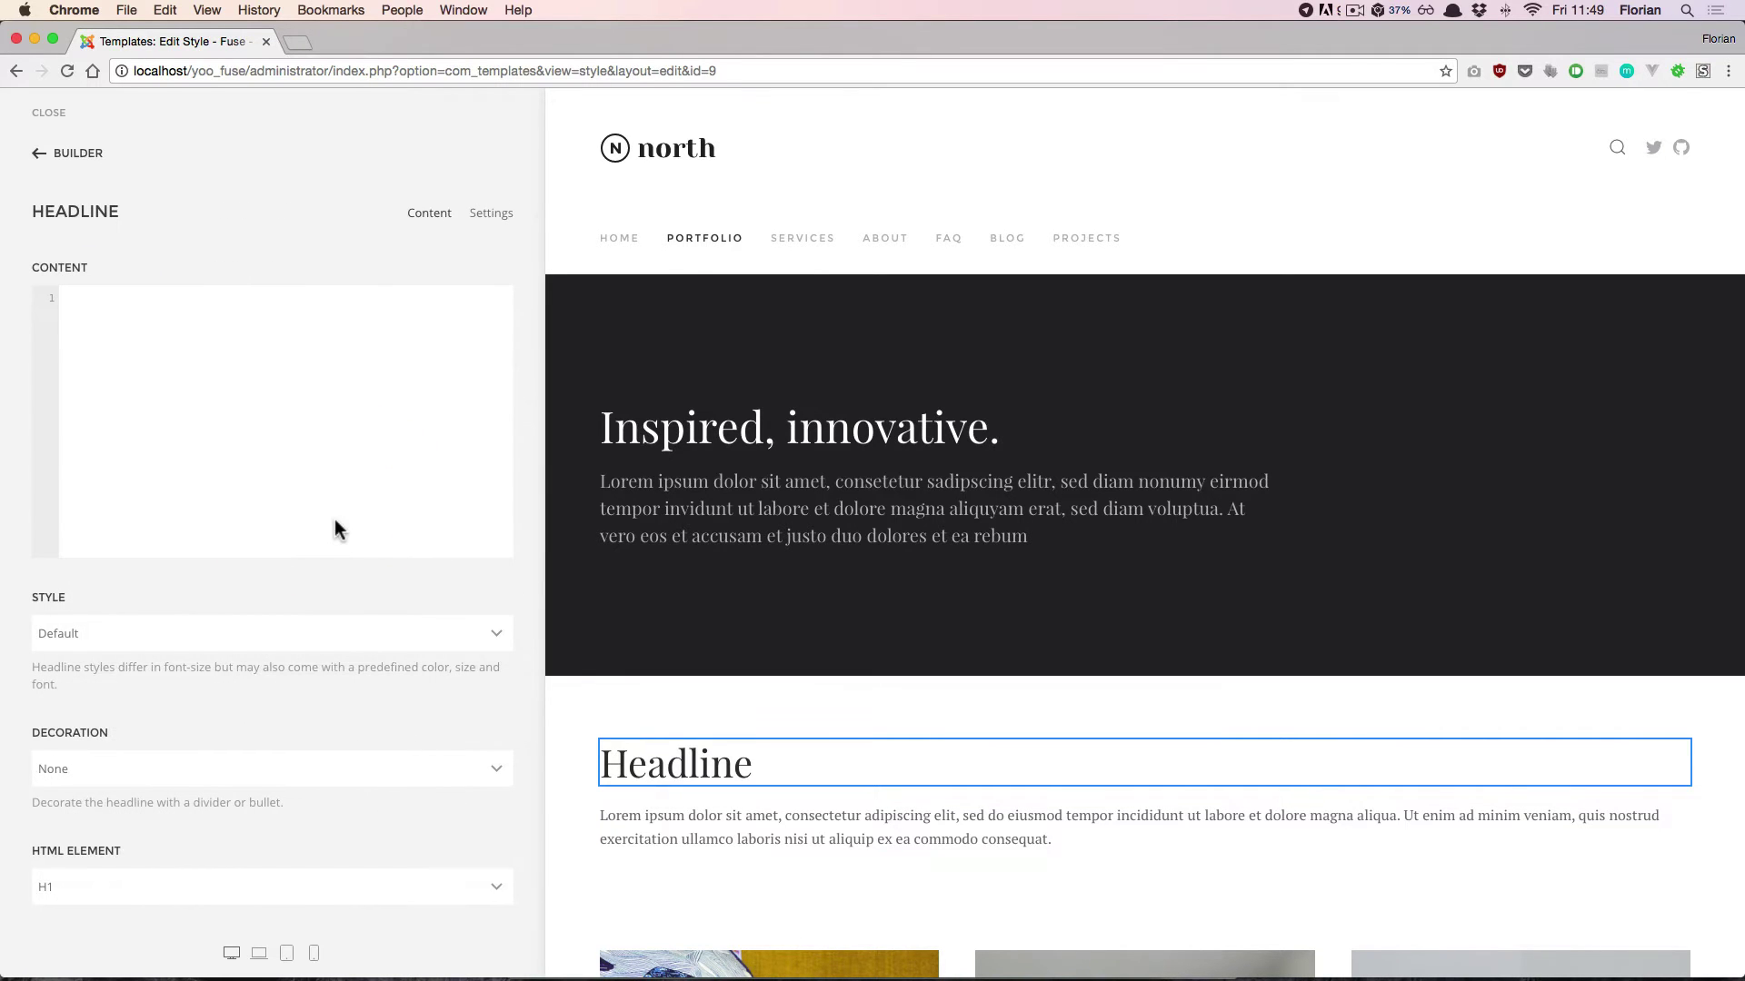
left_click(314, 495)
type("Hello World")
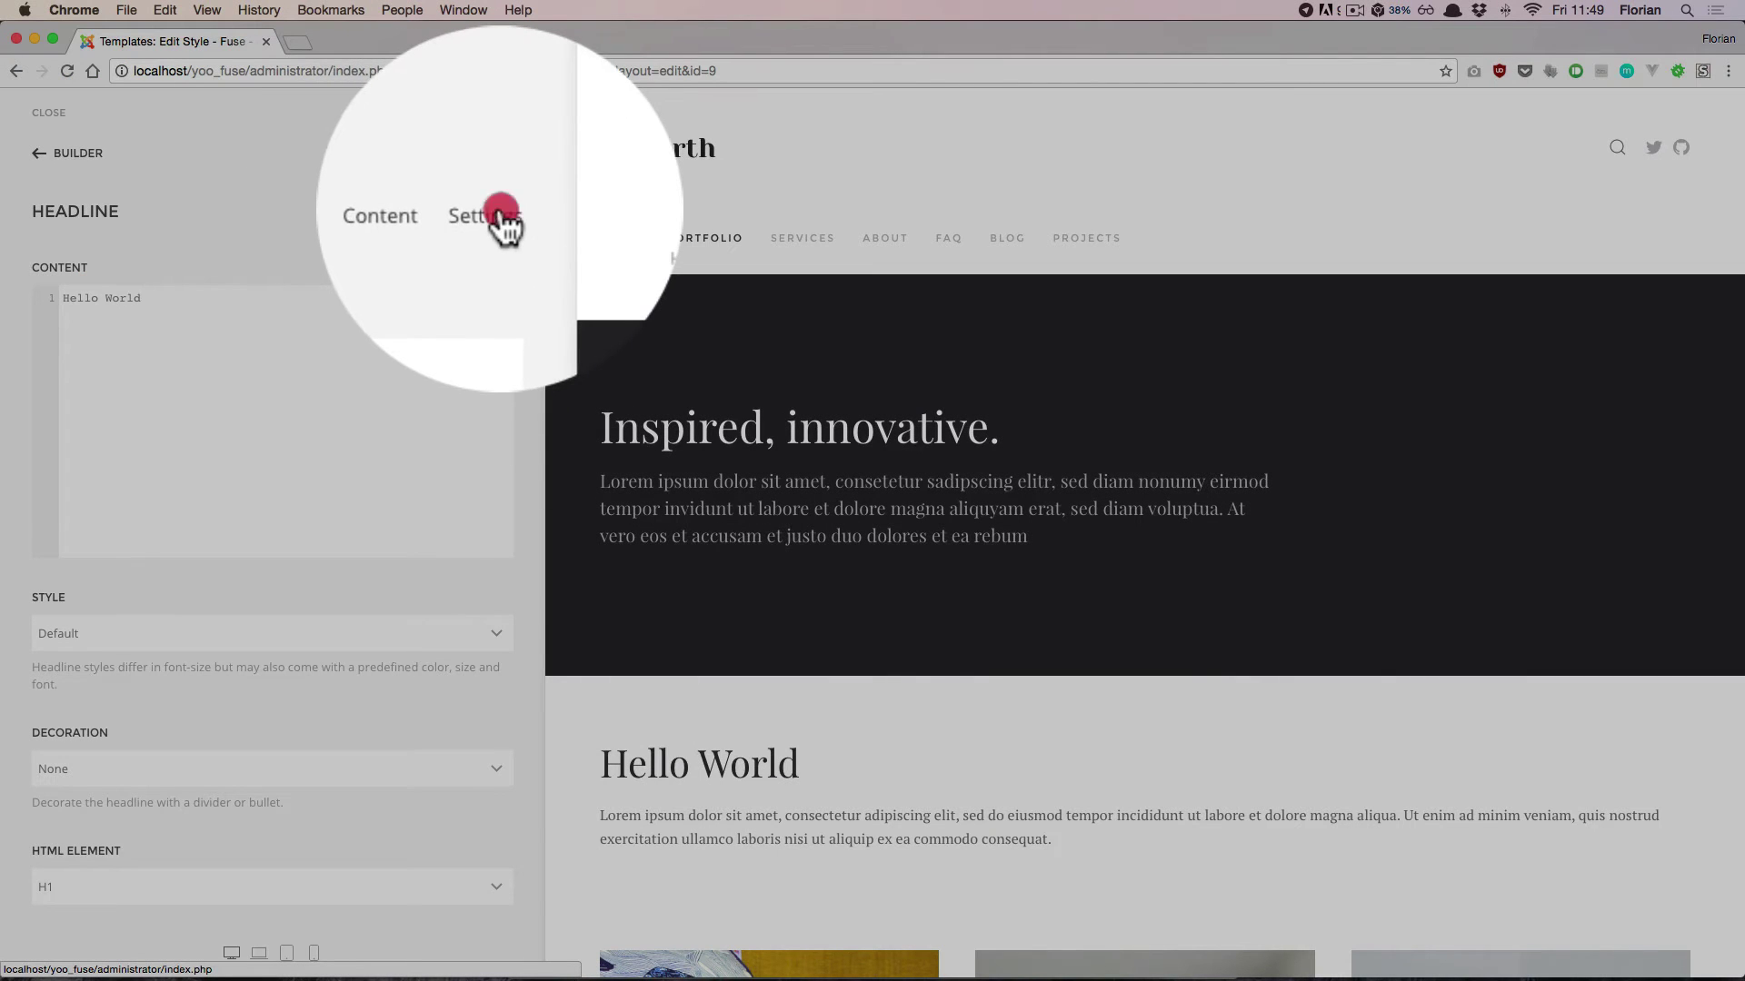
left_click(499, 218)
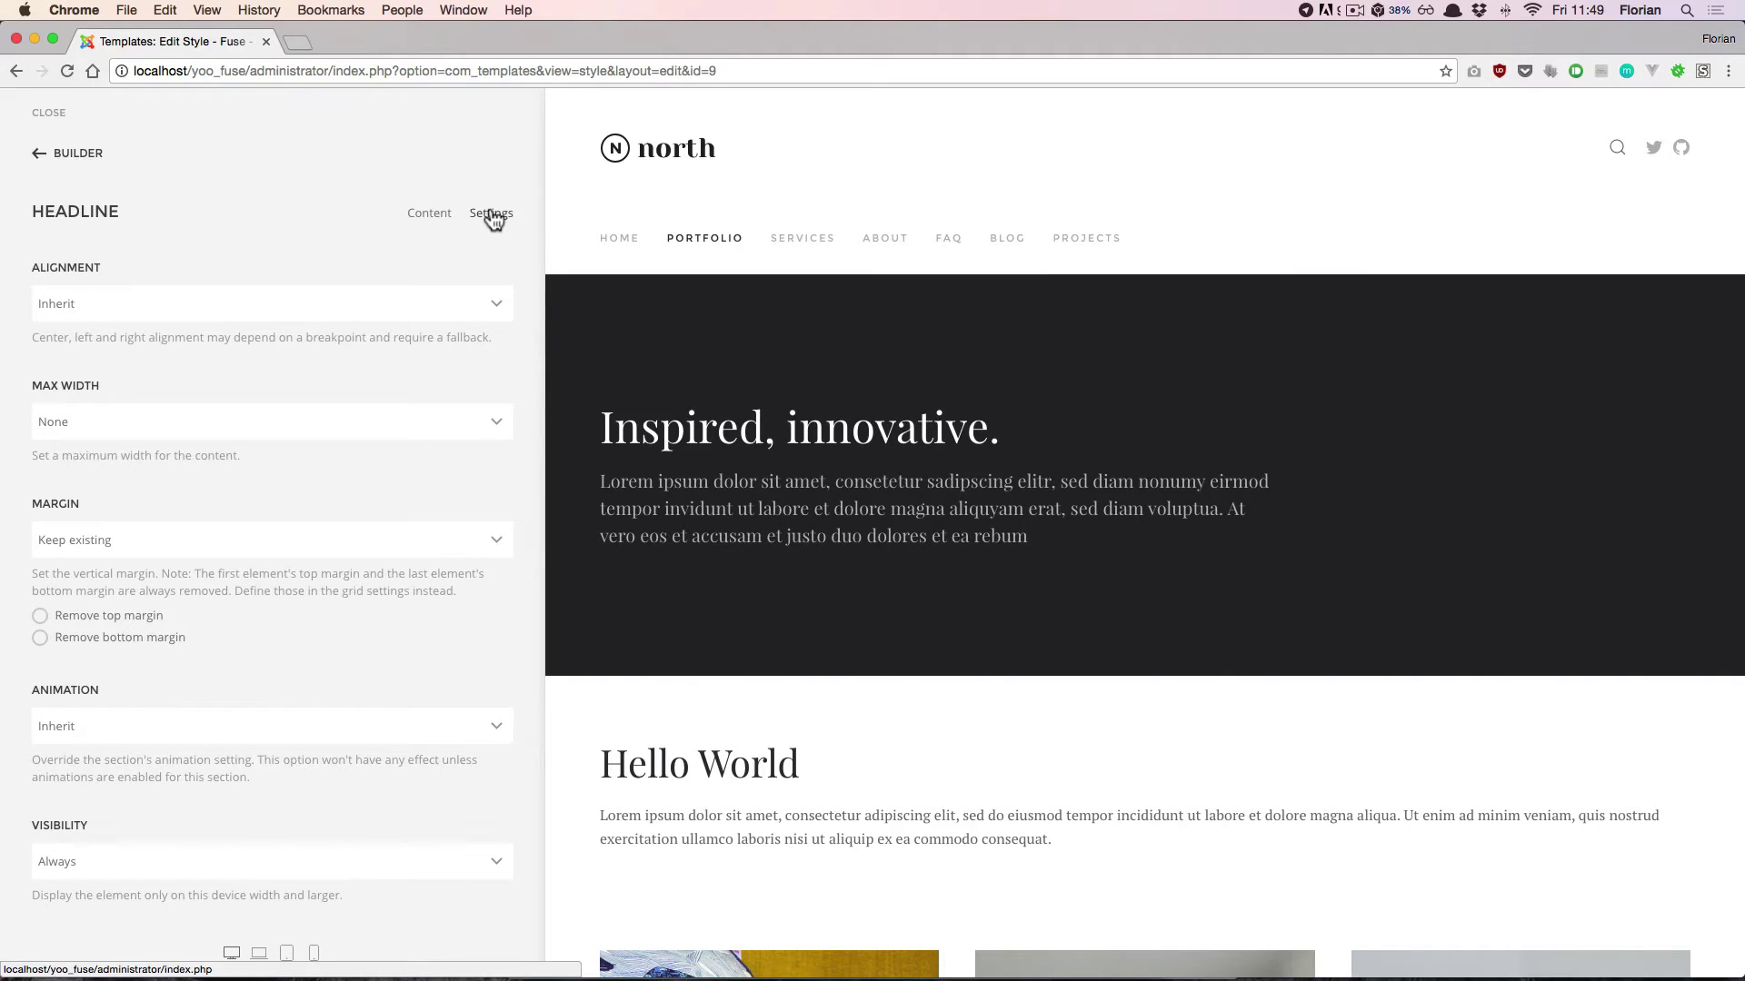
Return to the Portfolio page's section list.
left_click(58, 156)
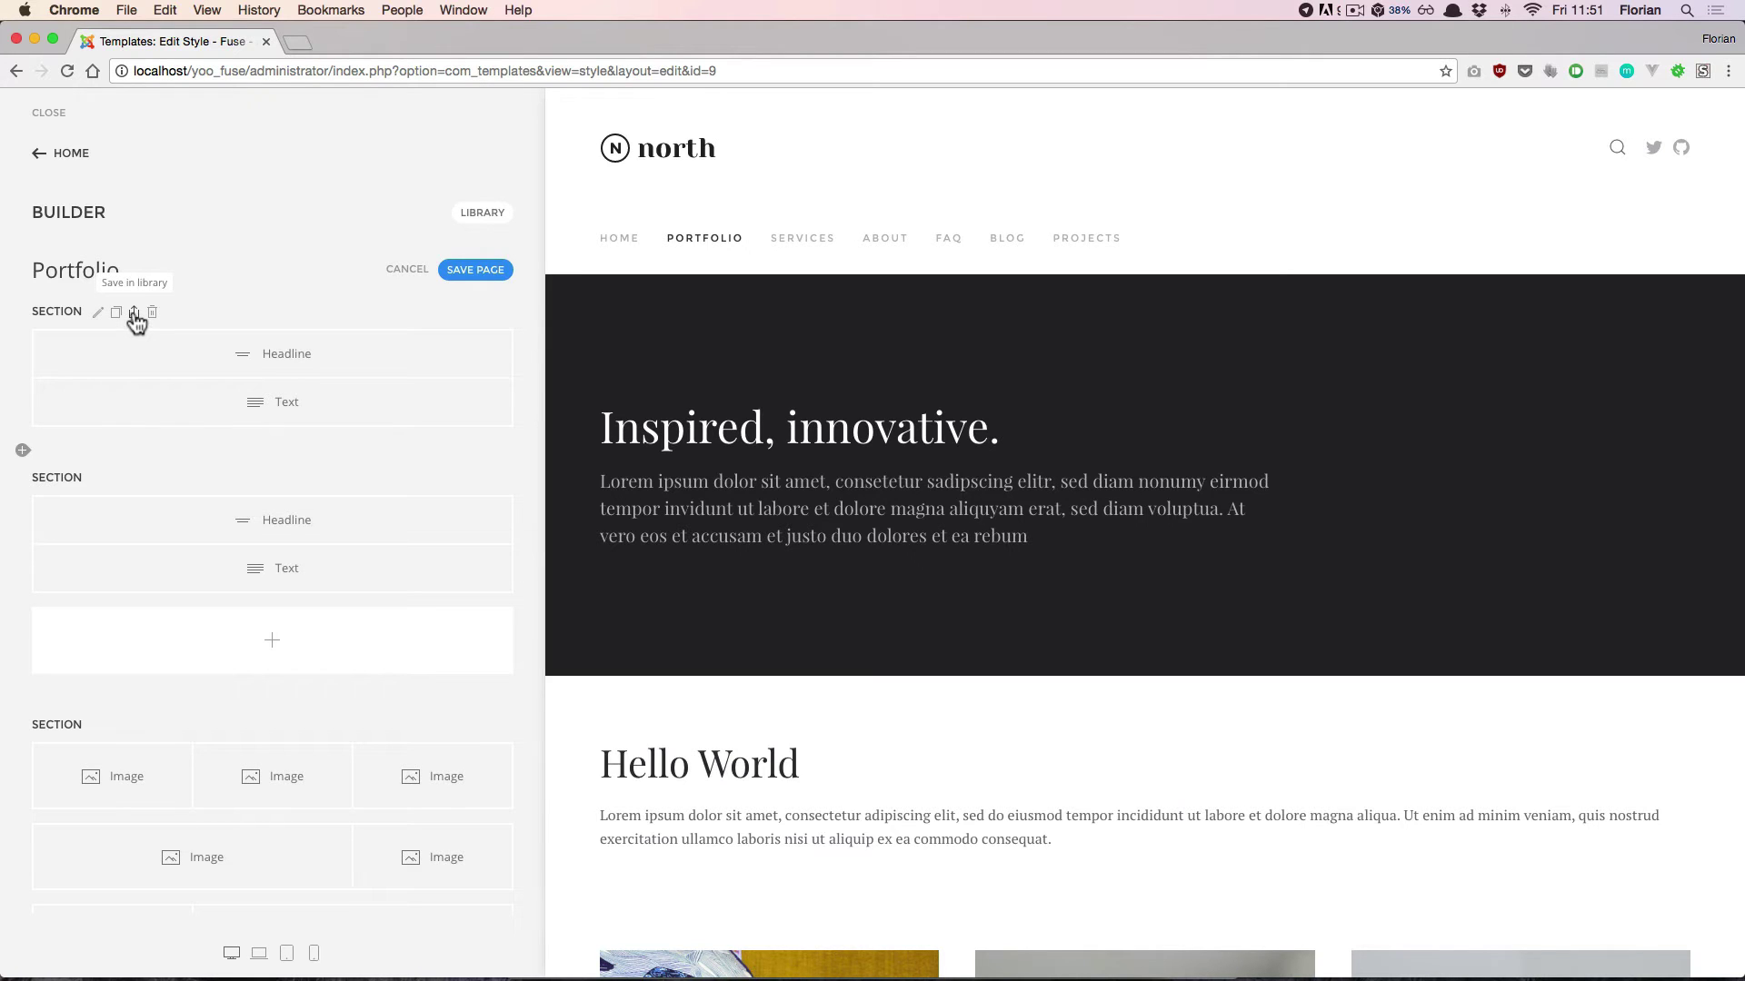
Save the dark top section to the library as 'Dark section' and switch to the Projects page.
left_click(134, 313)
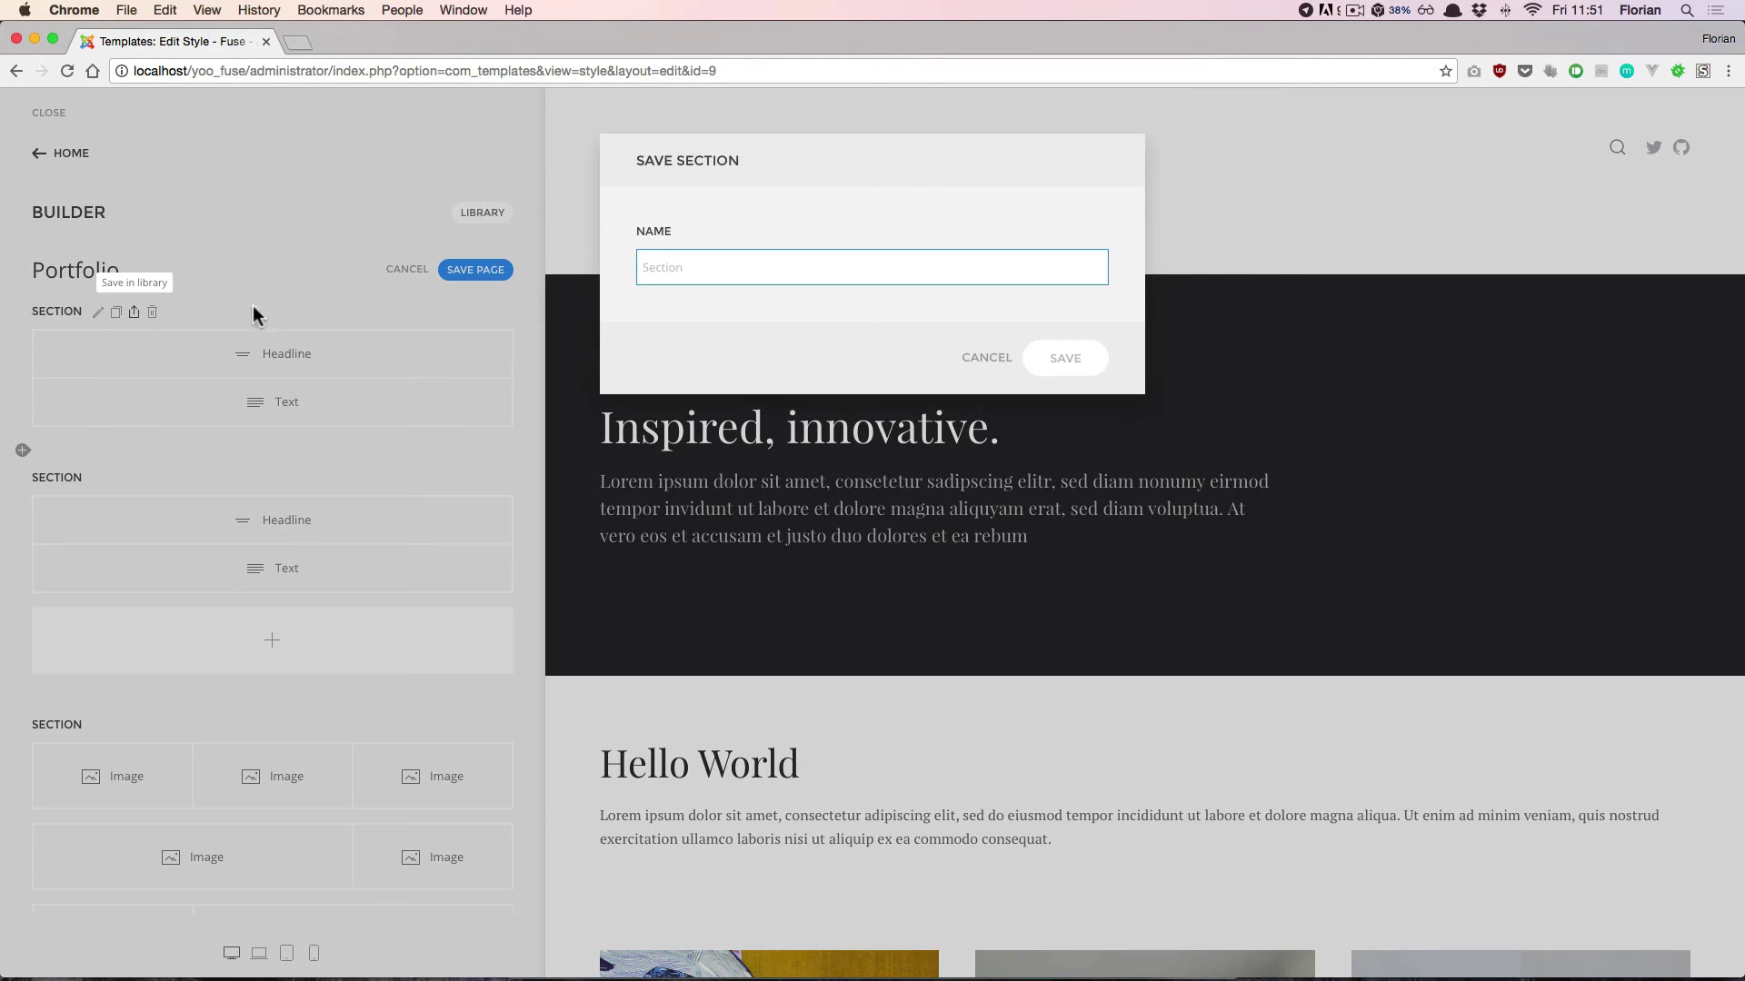
left_click(734, 273)
type("Dark section")
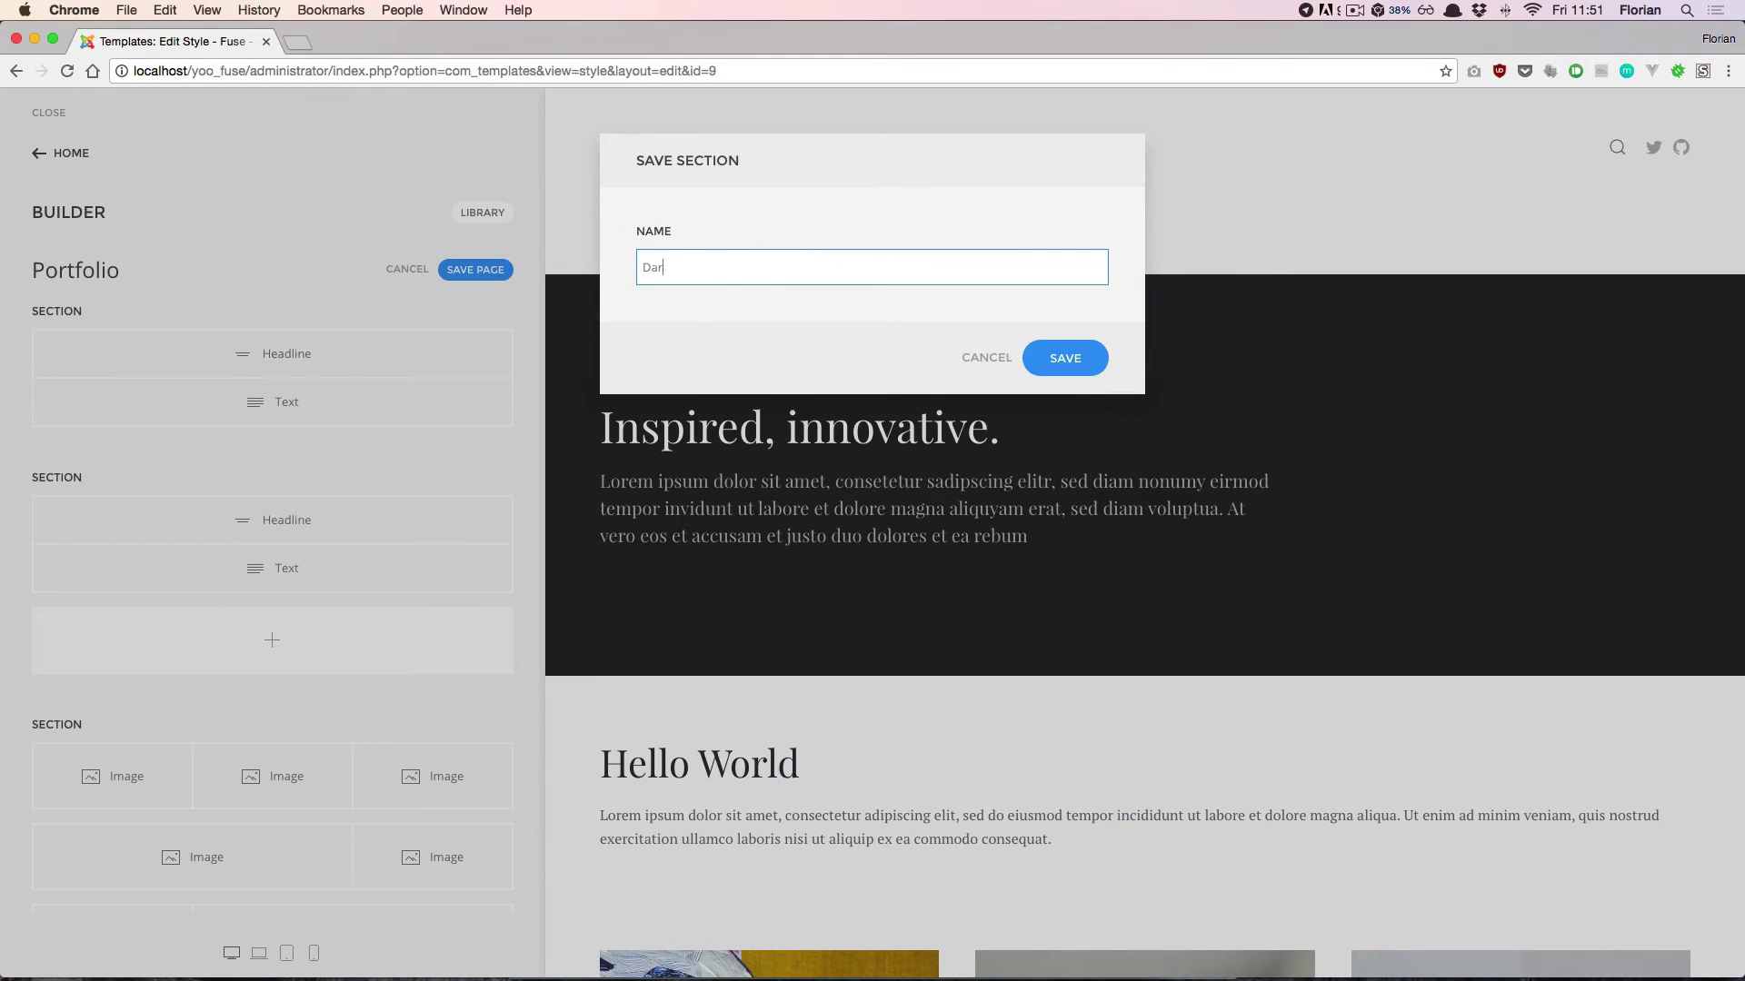
left_click(1059, 359)
left_click(1091, 245)
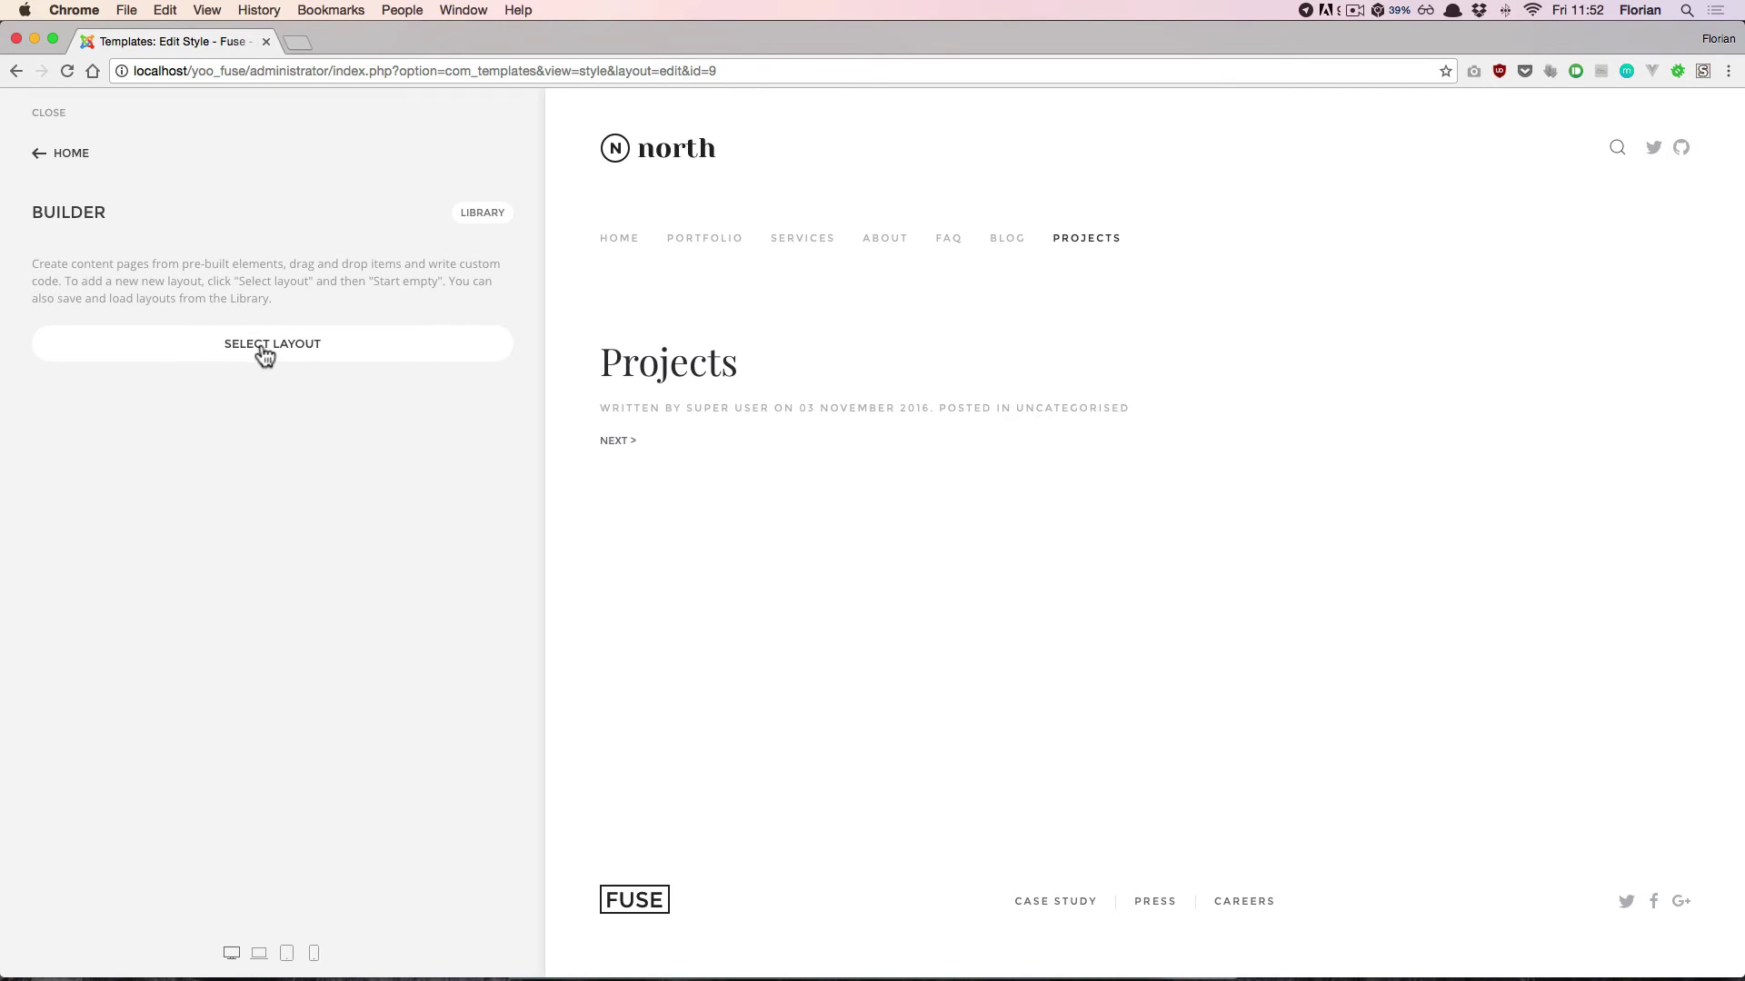
Insert the saved 'Dark section' layout from My Layouts into the Projects page.
left_click(496, 219)
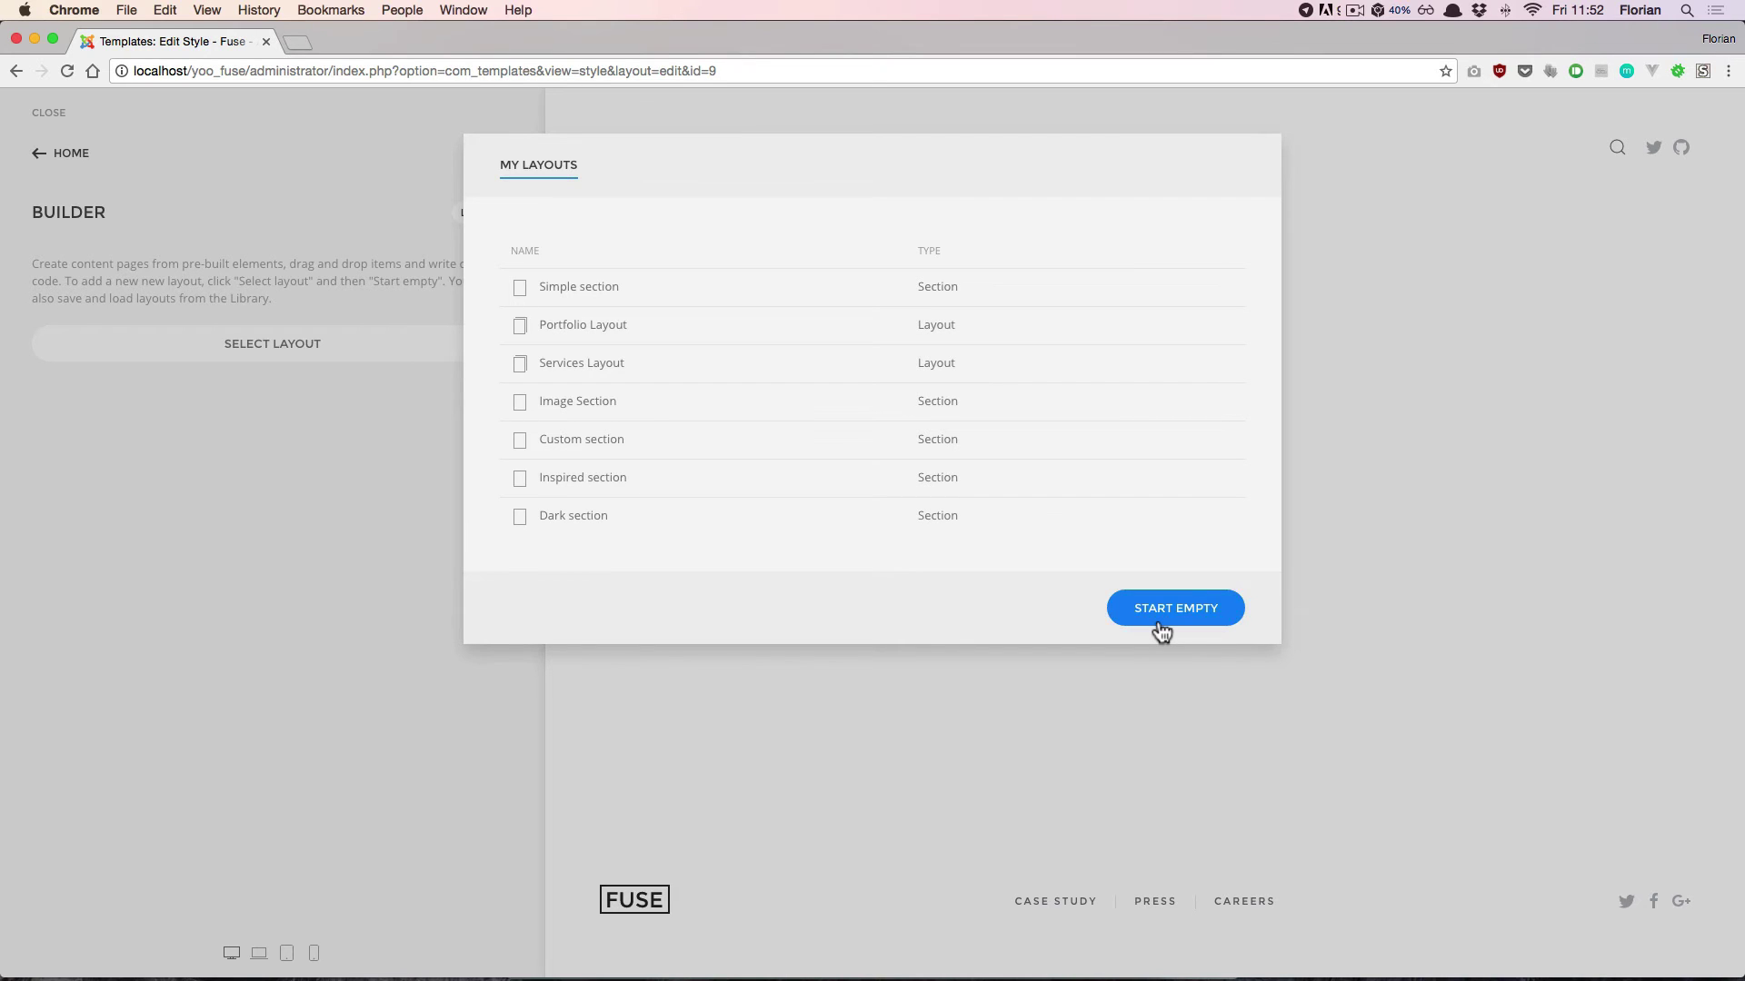
left_click(623, 527)
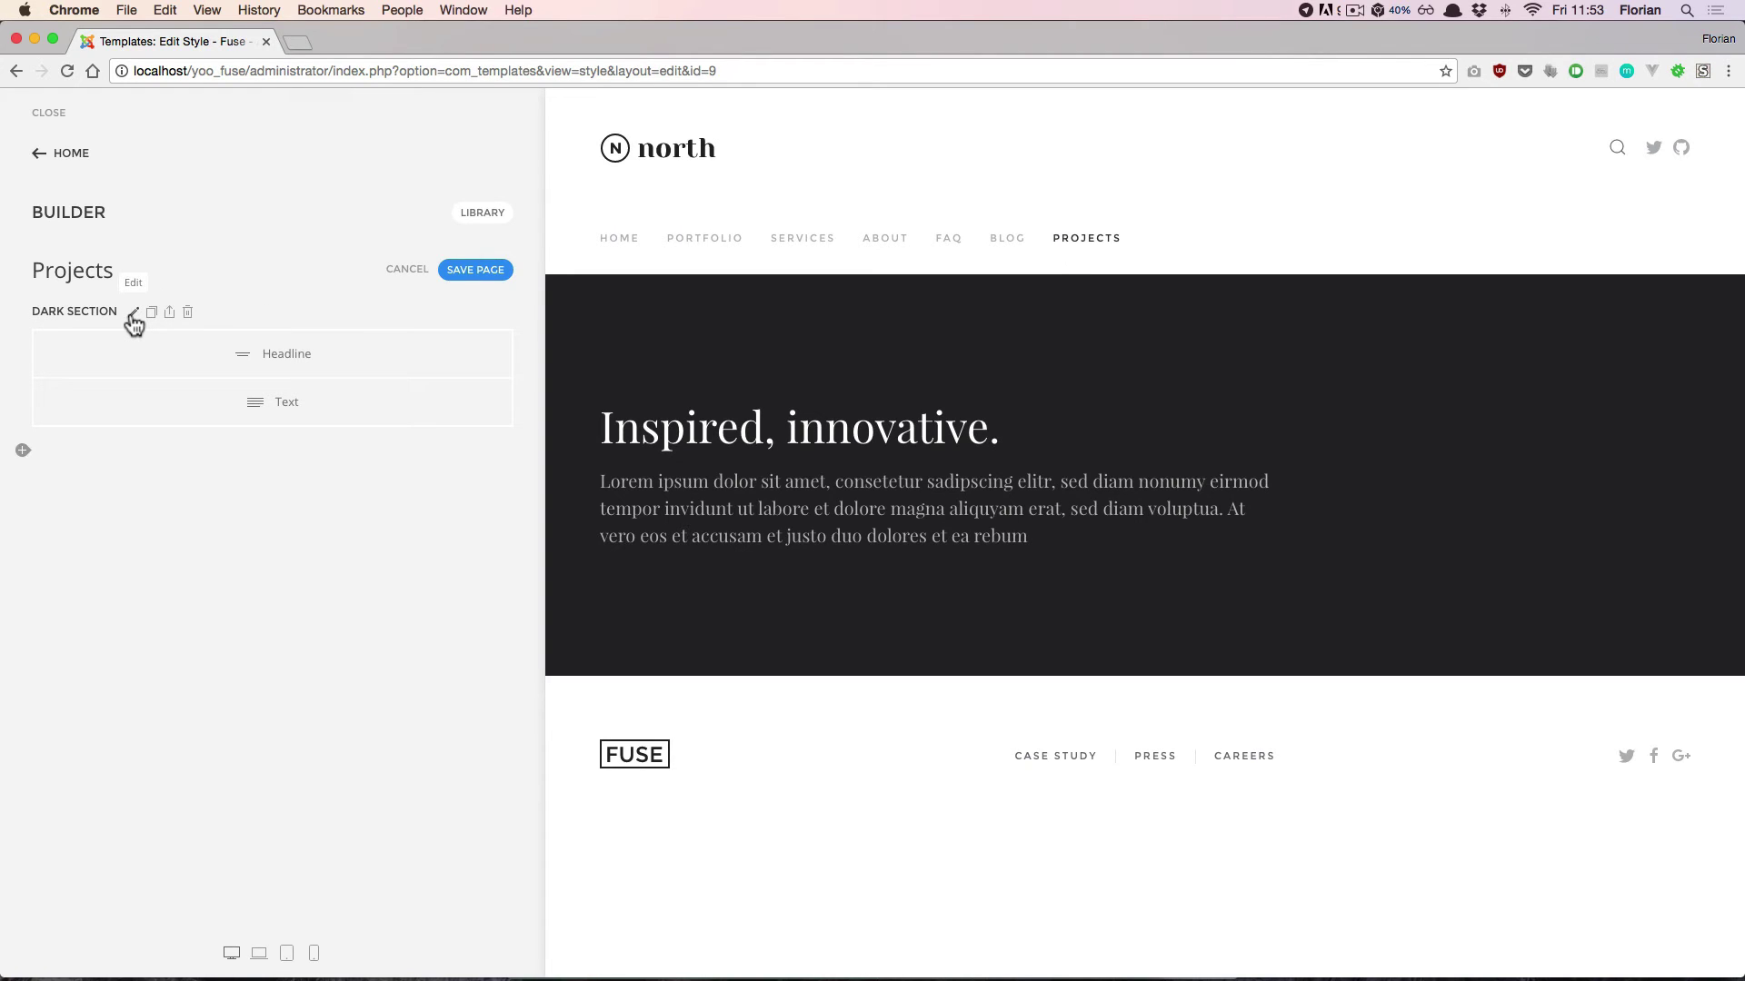
Switch the Dark section to the Image style using section-background.jpg from the demo folder.
left_click(132, 314)
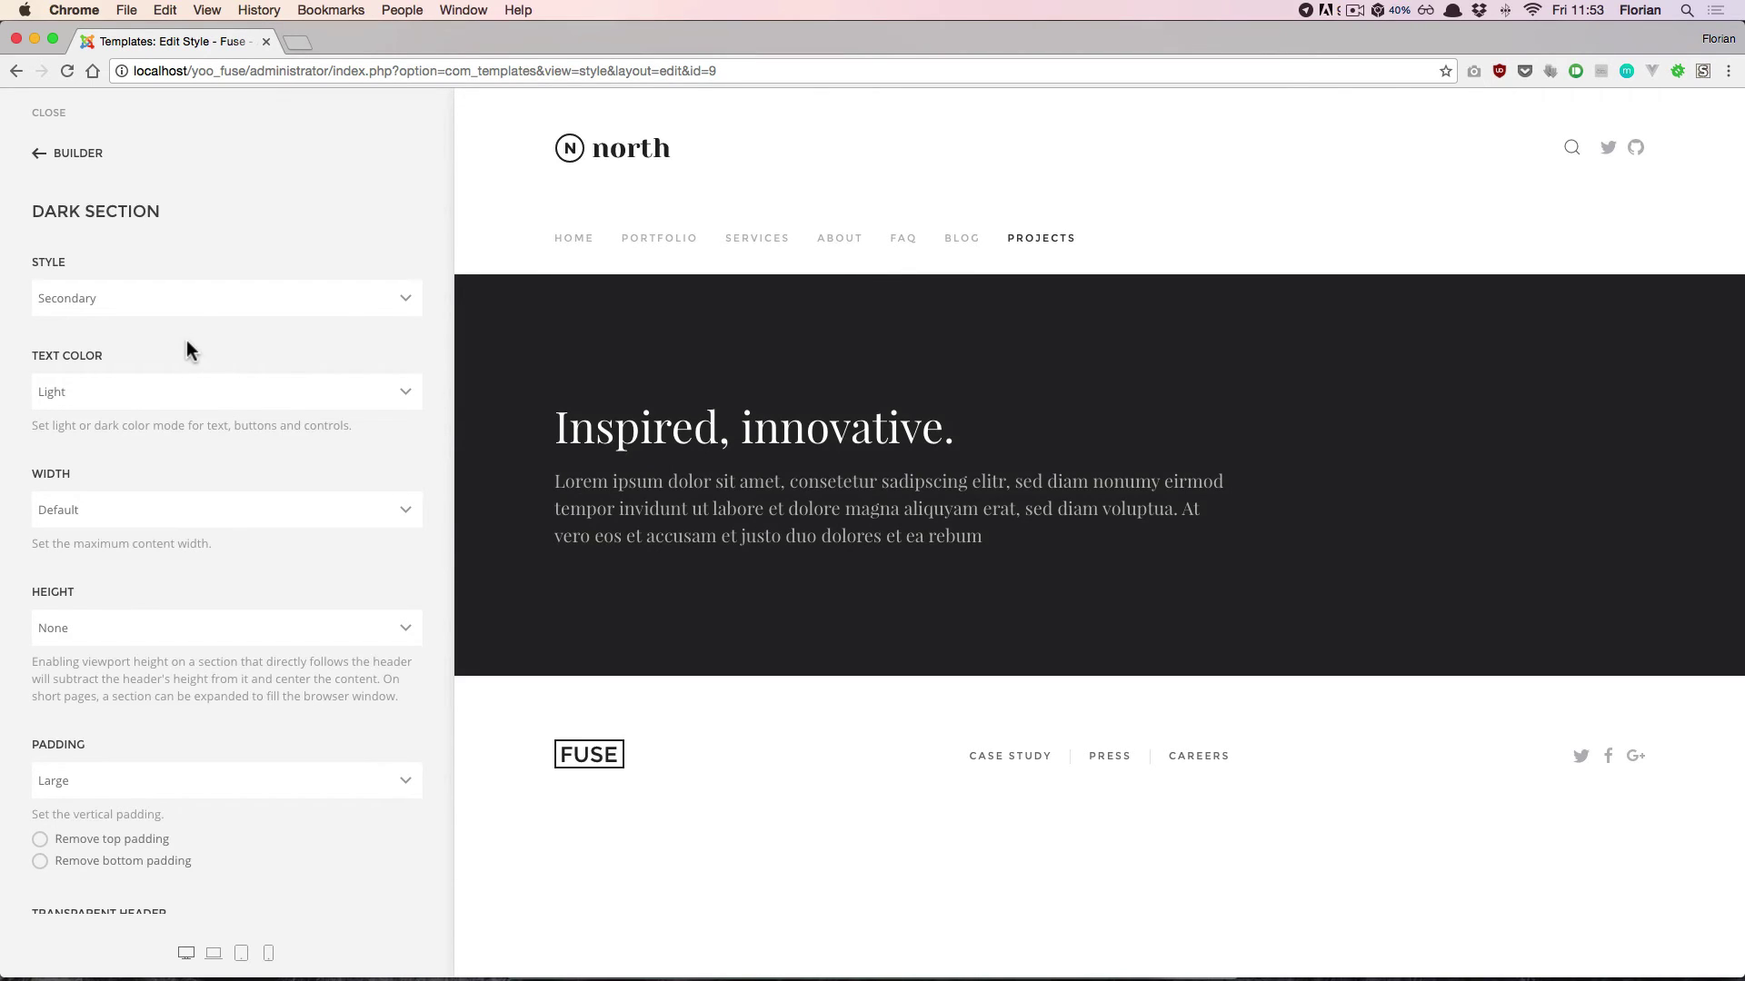
left_click(231, 309)
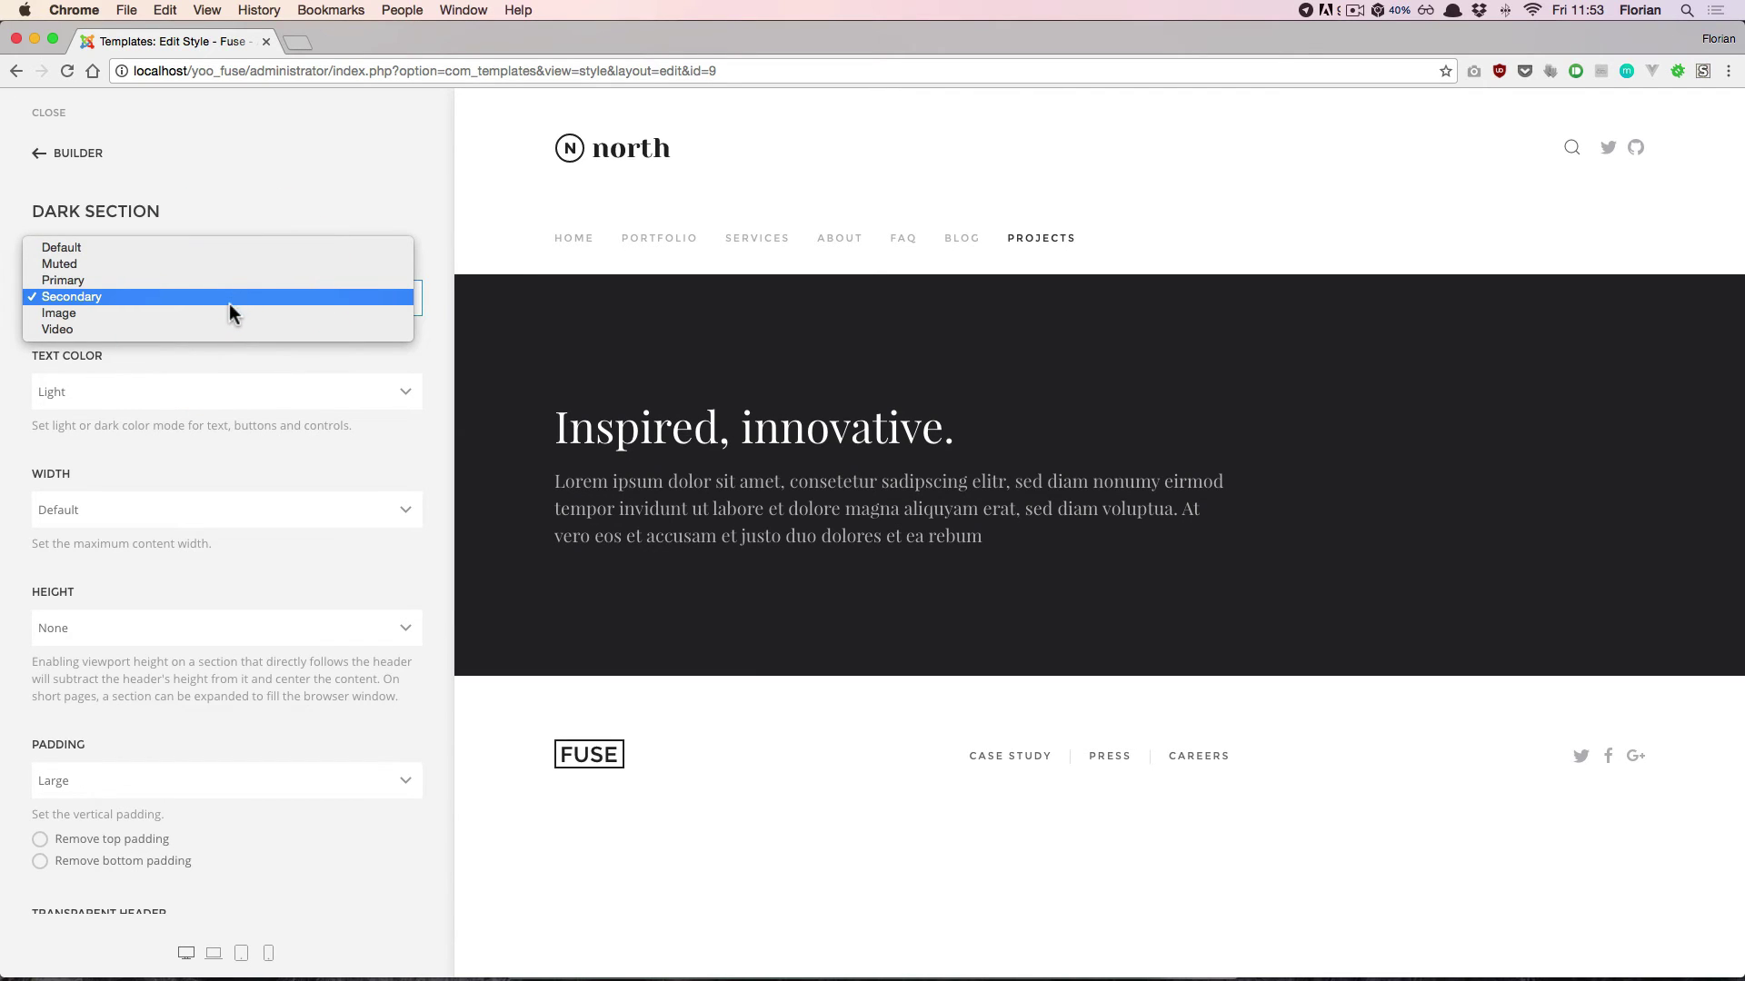
left_click(227, 311)
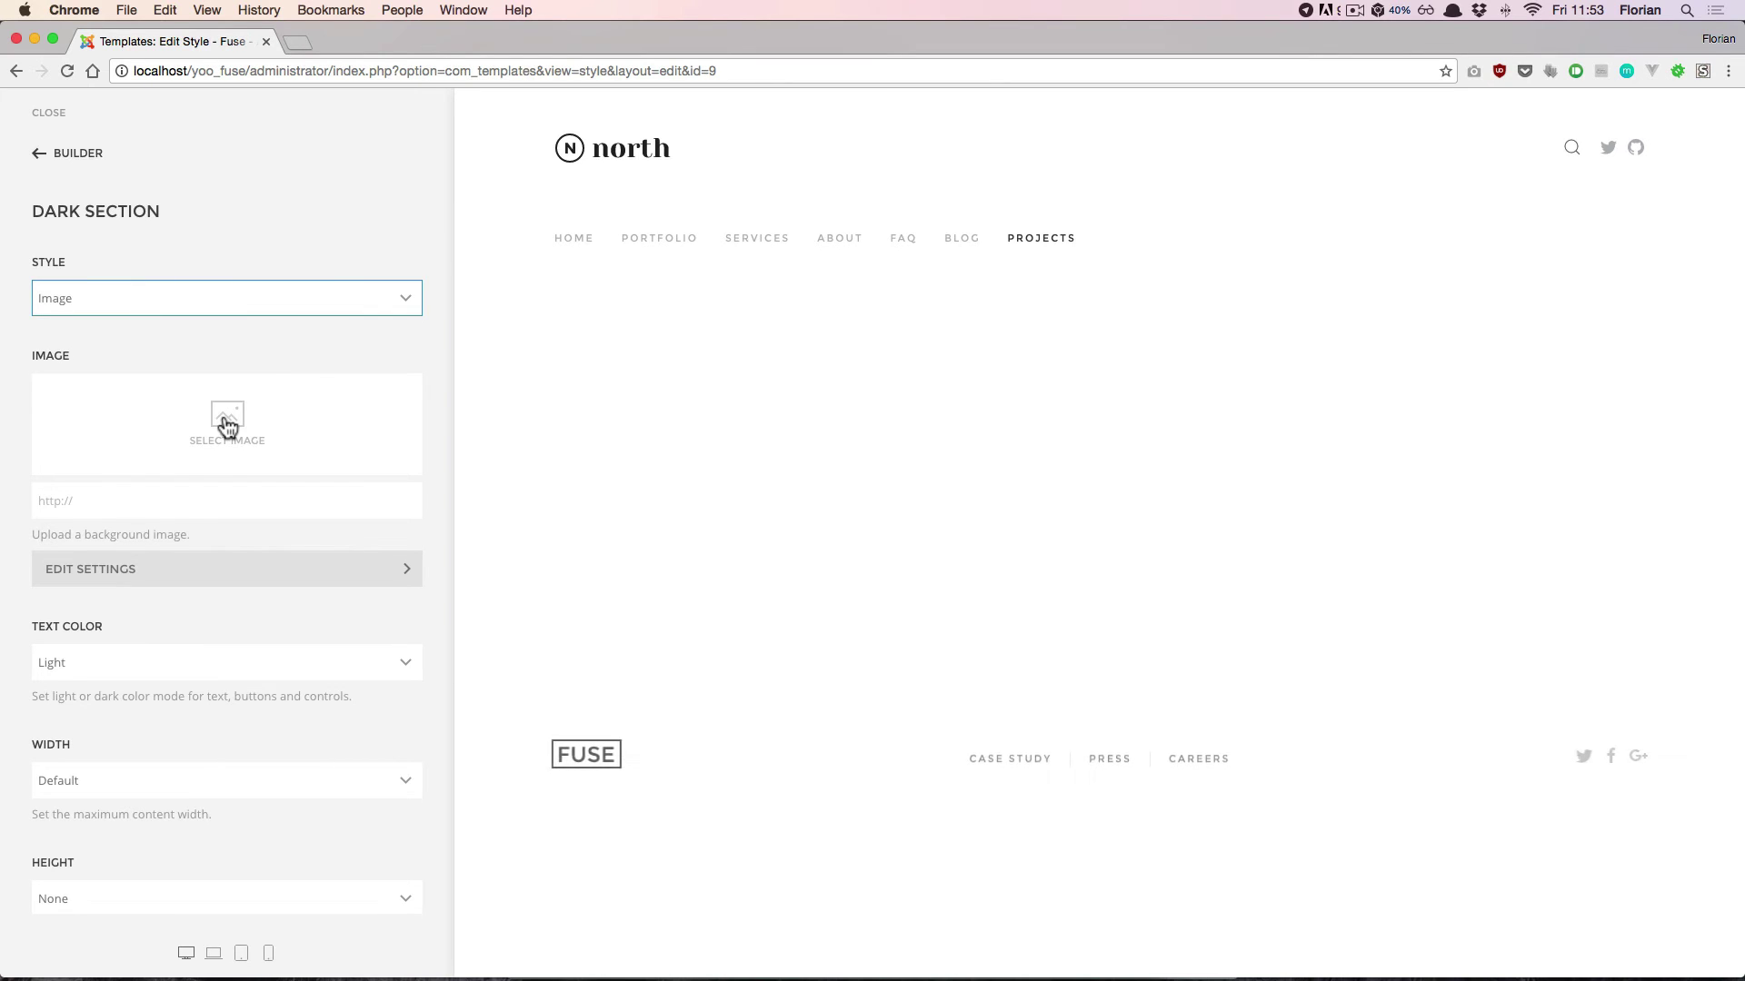
left_click(227, 424)
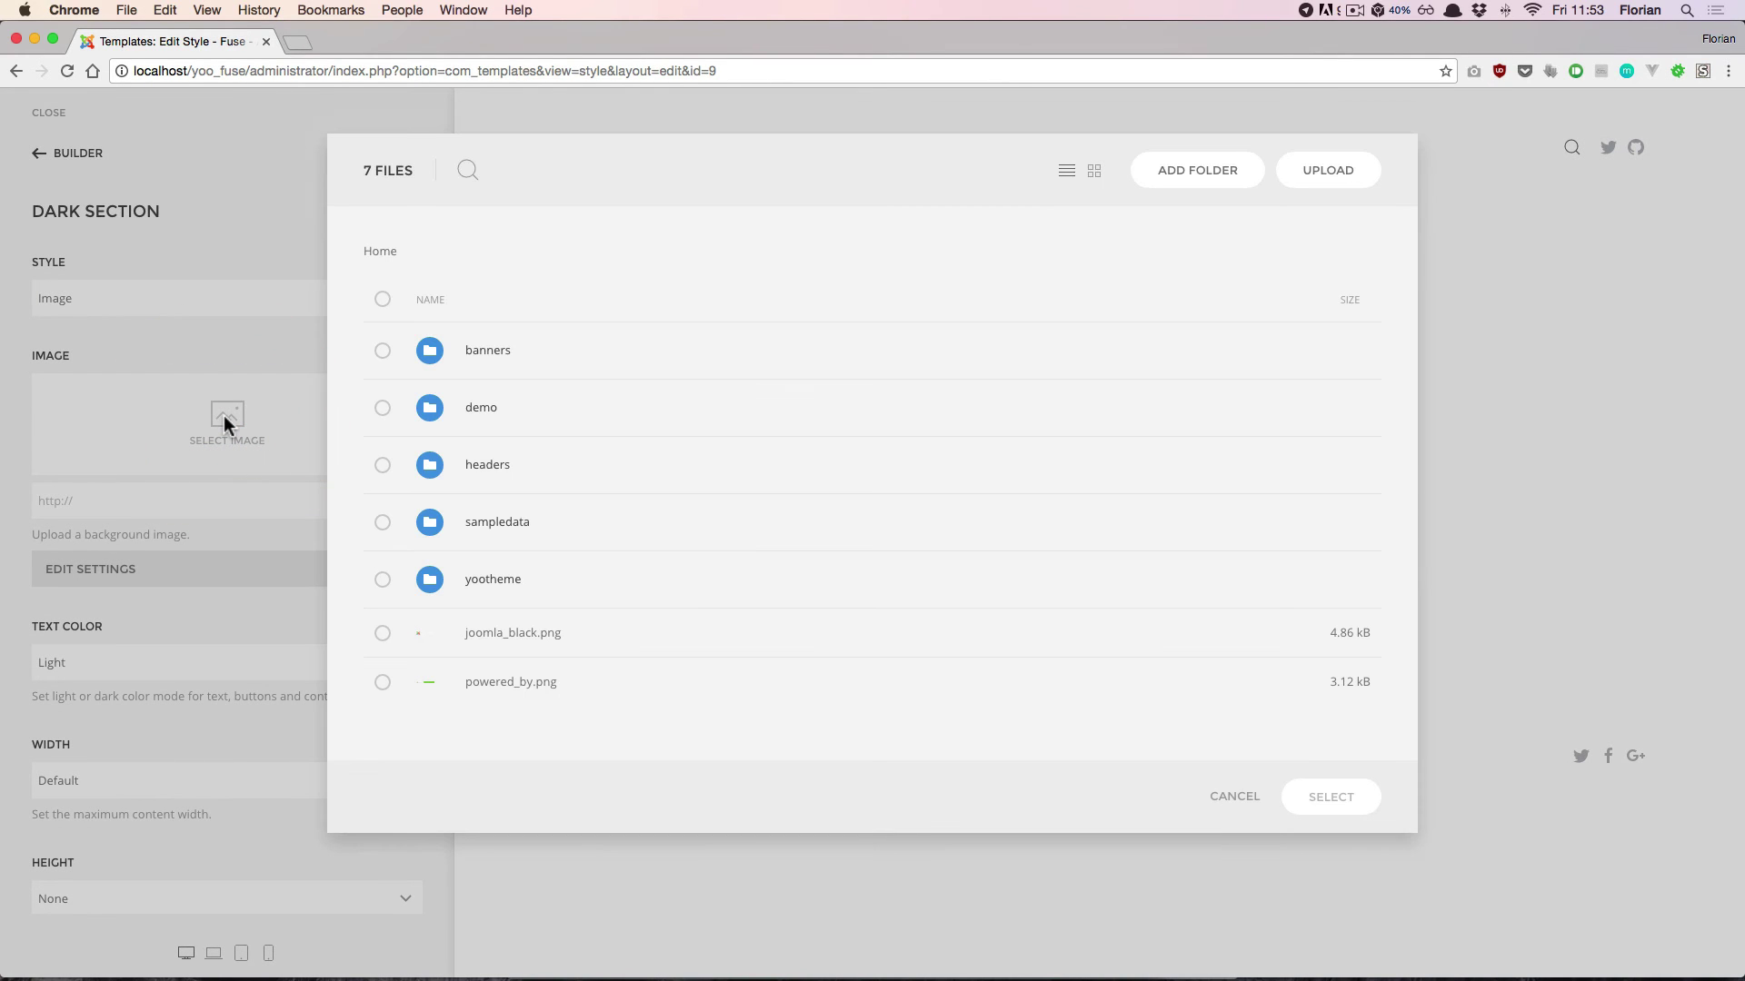
left_click(479, 411)
left_click(459, 493)
left_click(1354, 616)
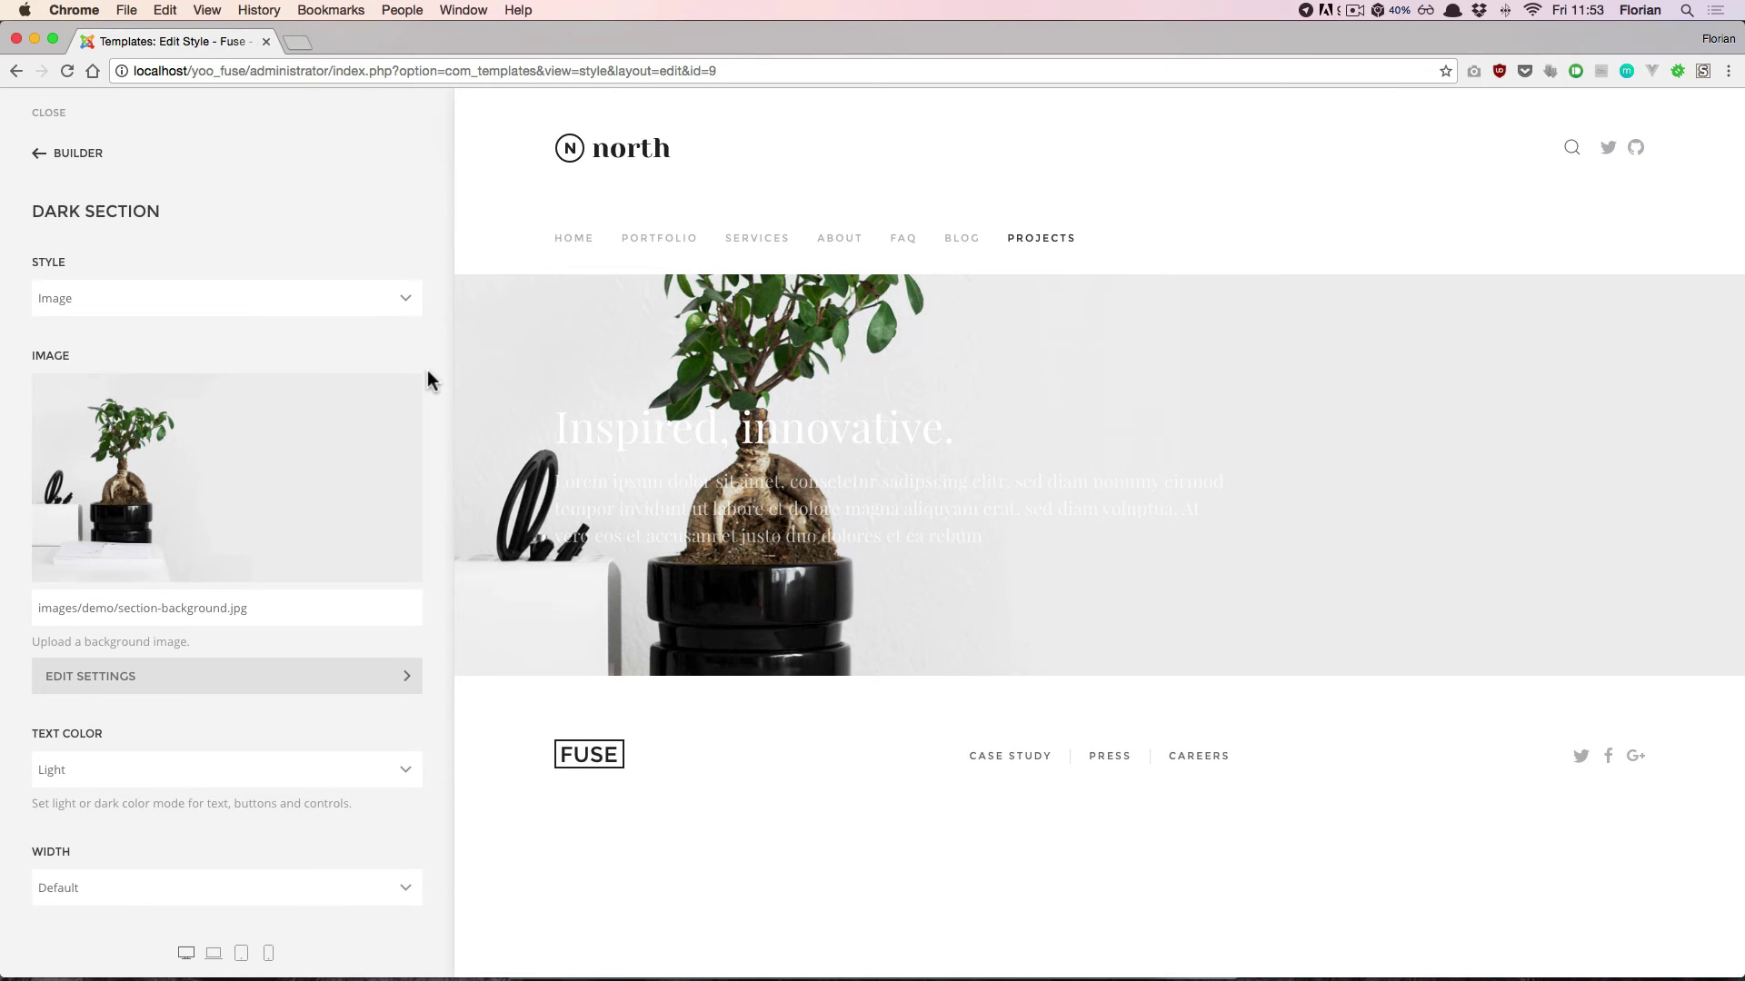
Dim the bonsai background with a semi-transparent dark grey overlay colour.
left_click(145, 680)
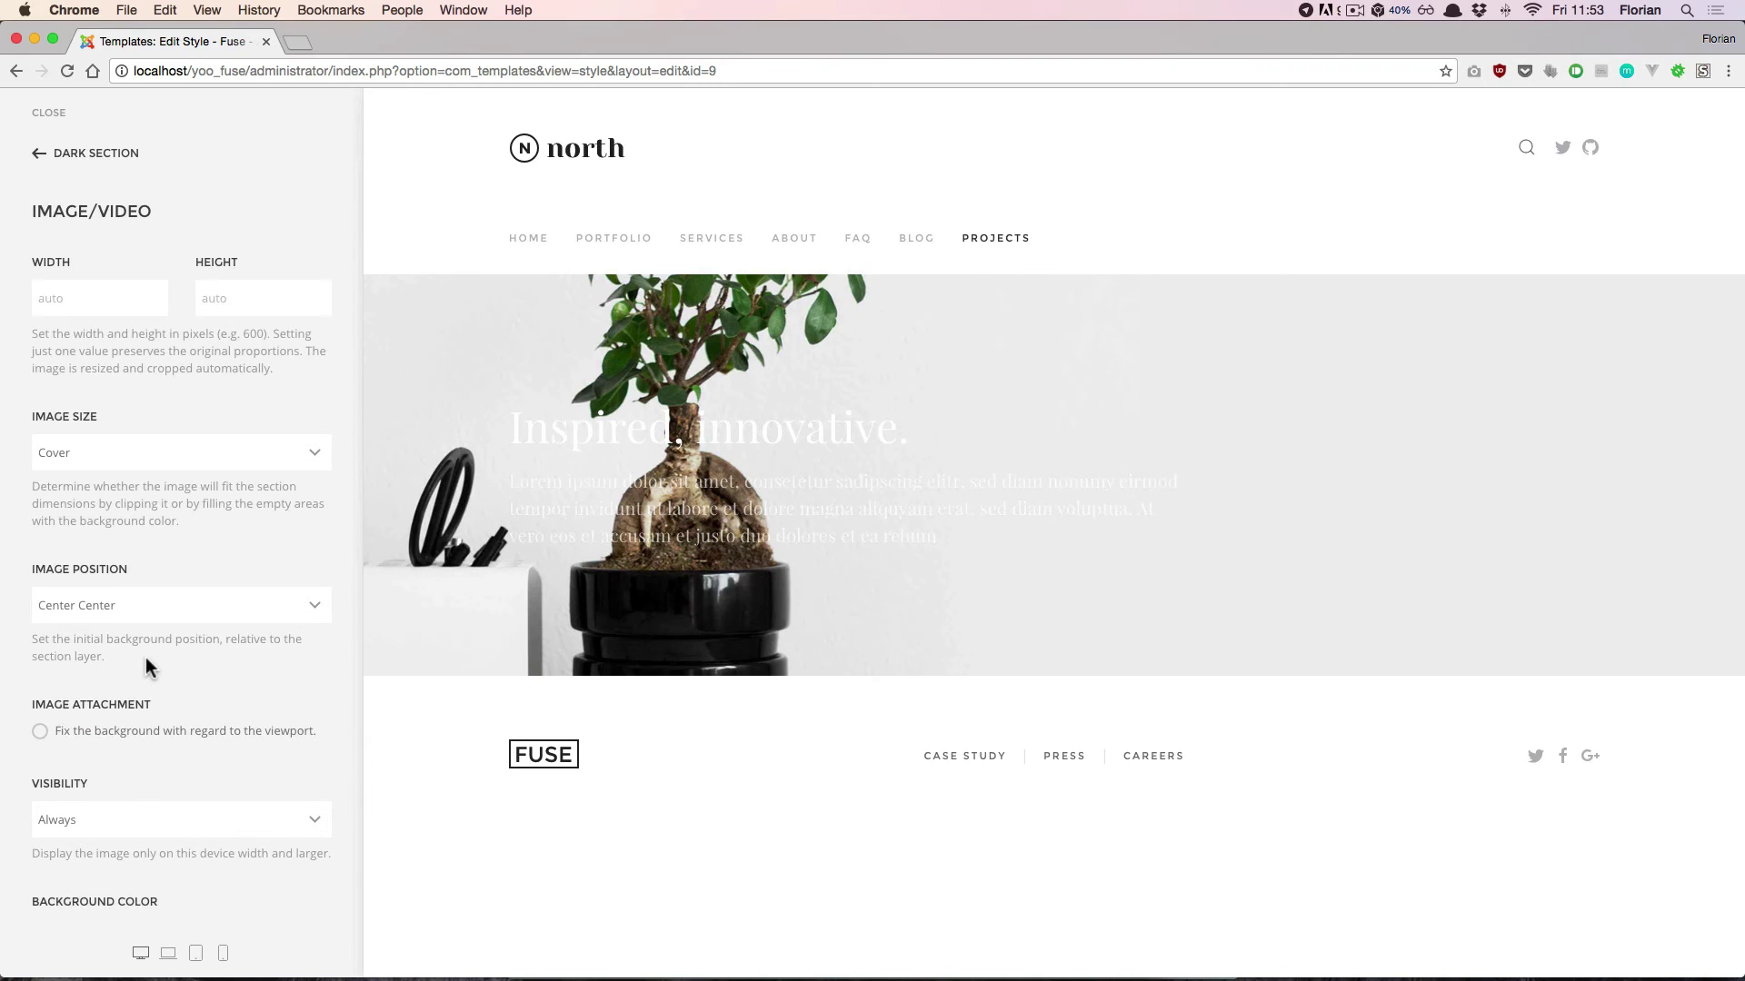
scroll(138, 654, "down", 5)
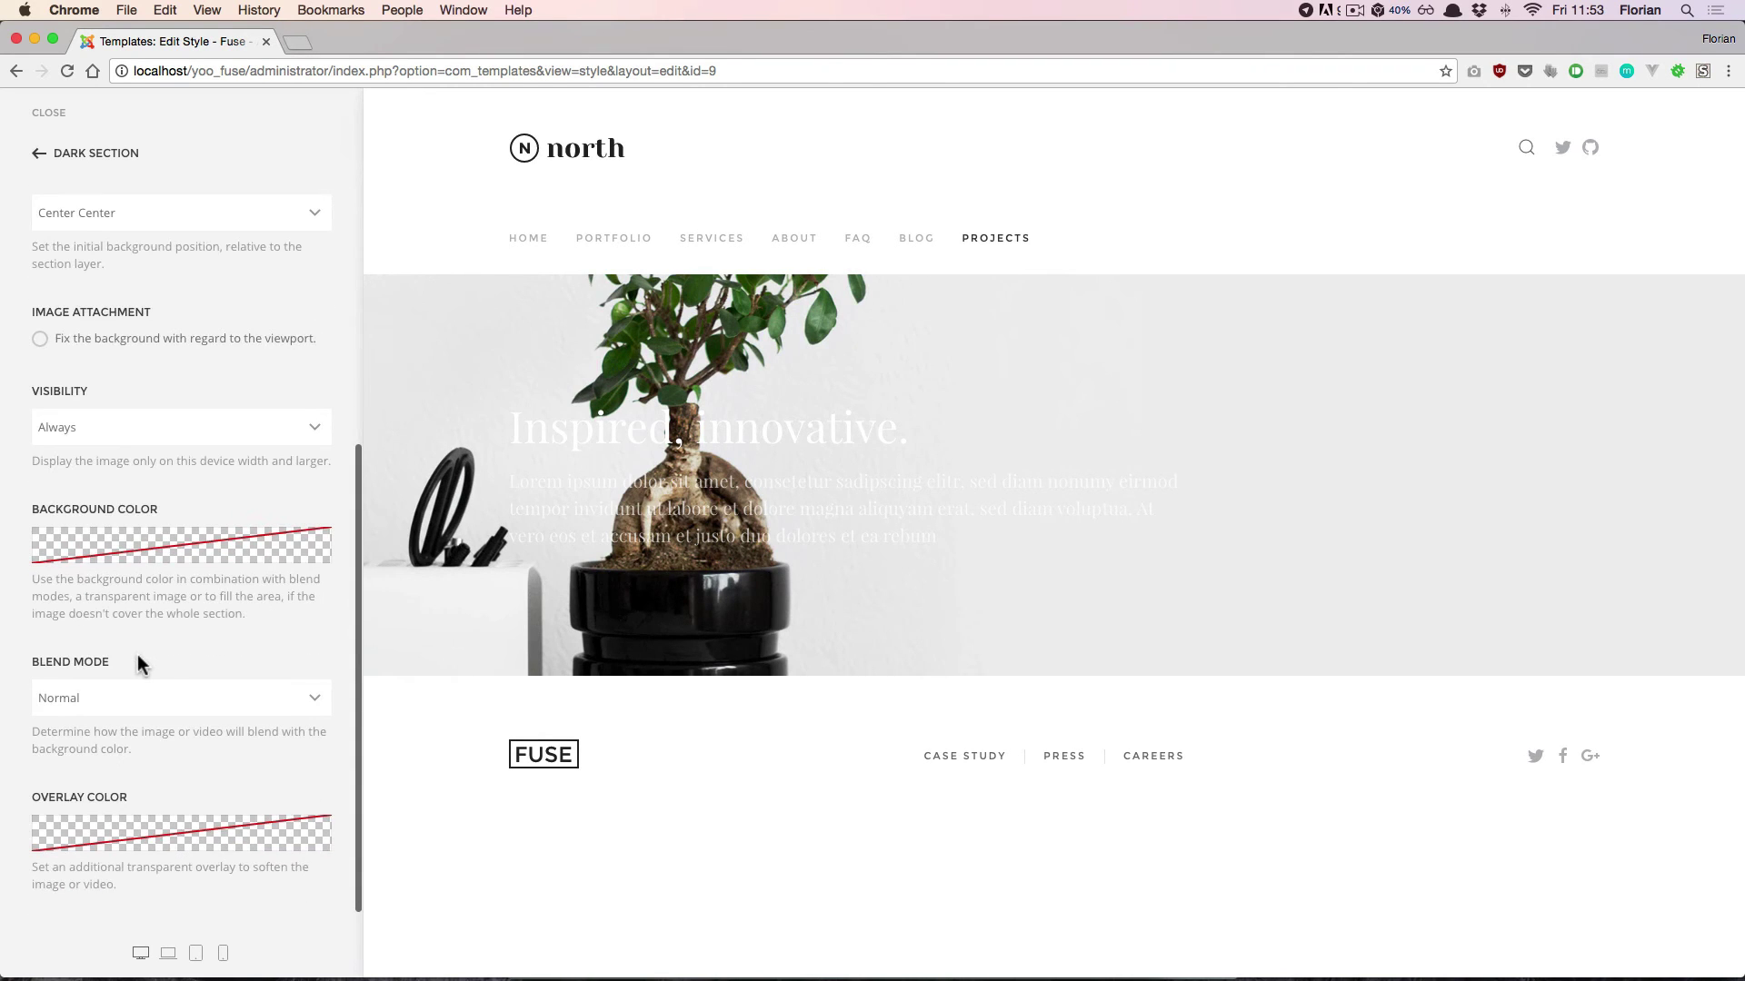
left_click(234, 832)
scroll(259, 845, "down", 3)
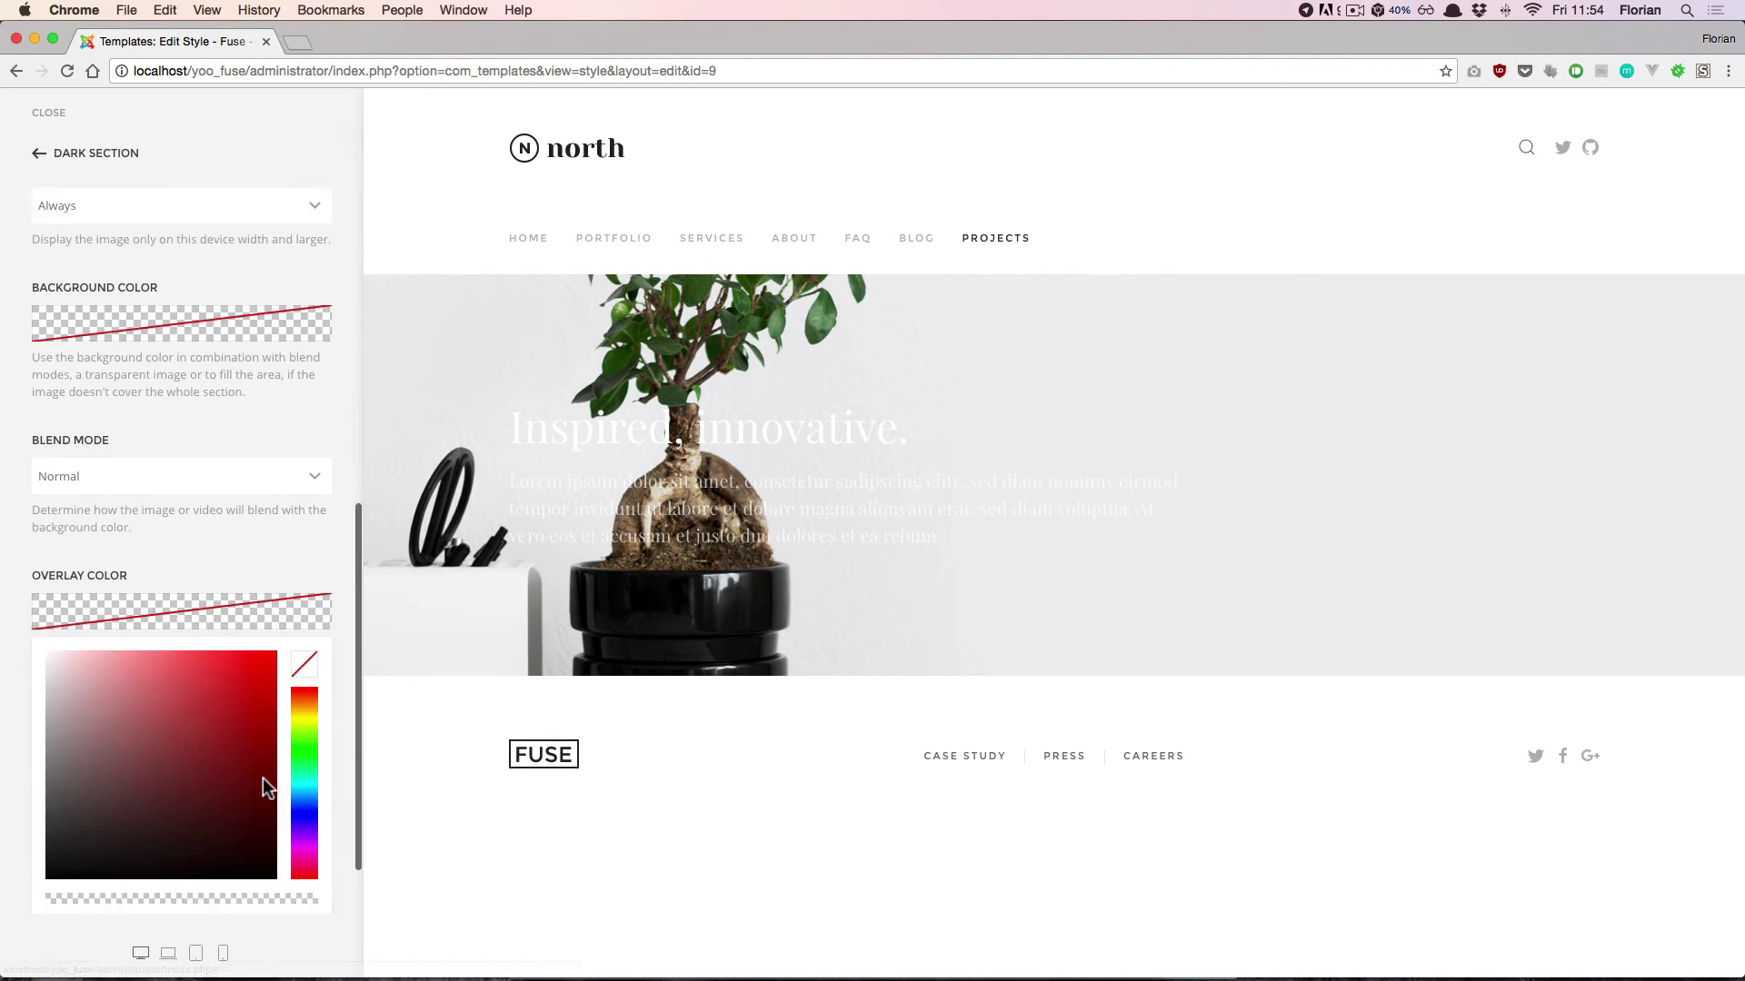
scroll(264, 778, "down", 1)
left_click(43, 771)
left_click(306, 823)
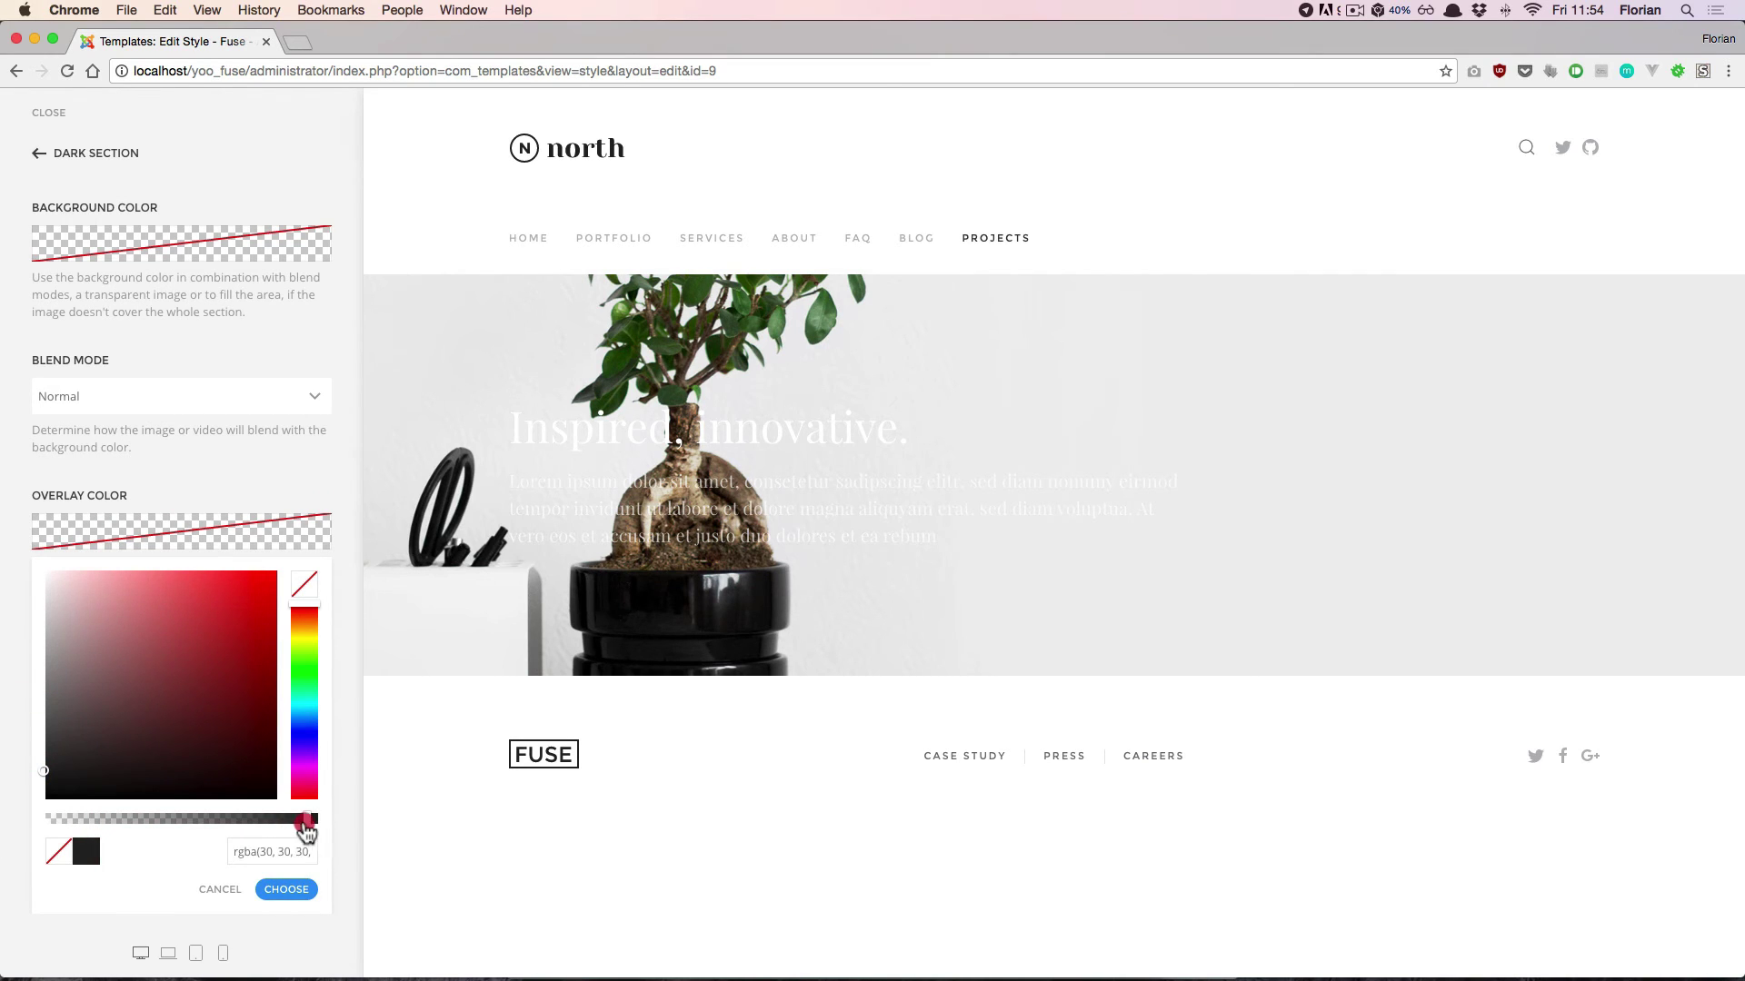
left_click_drag(306, 829, 272, 822)
left_click(292, 890)
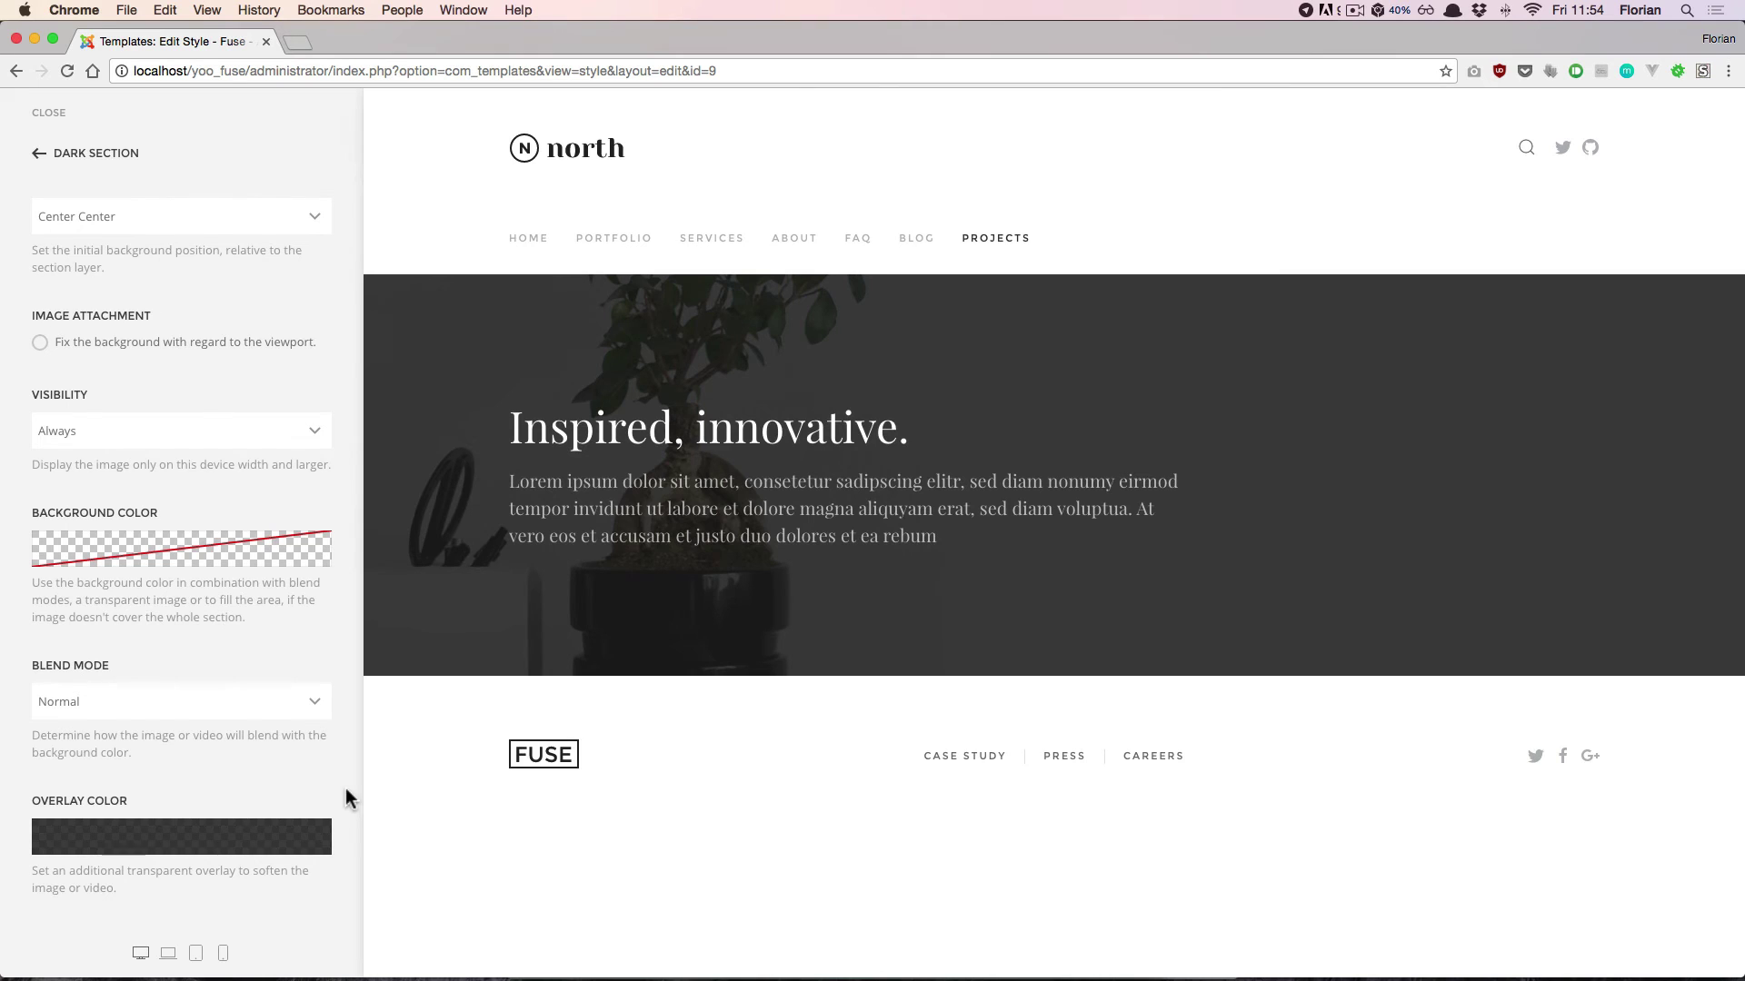
left_click(98, 156)
left_click(100, 159)
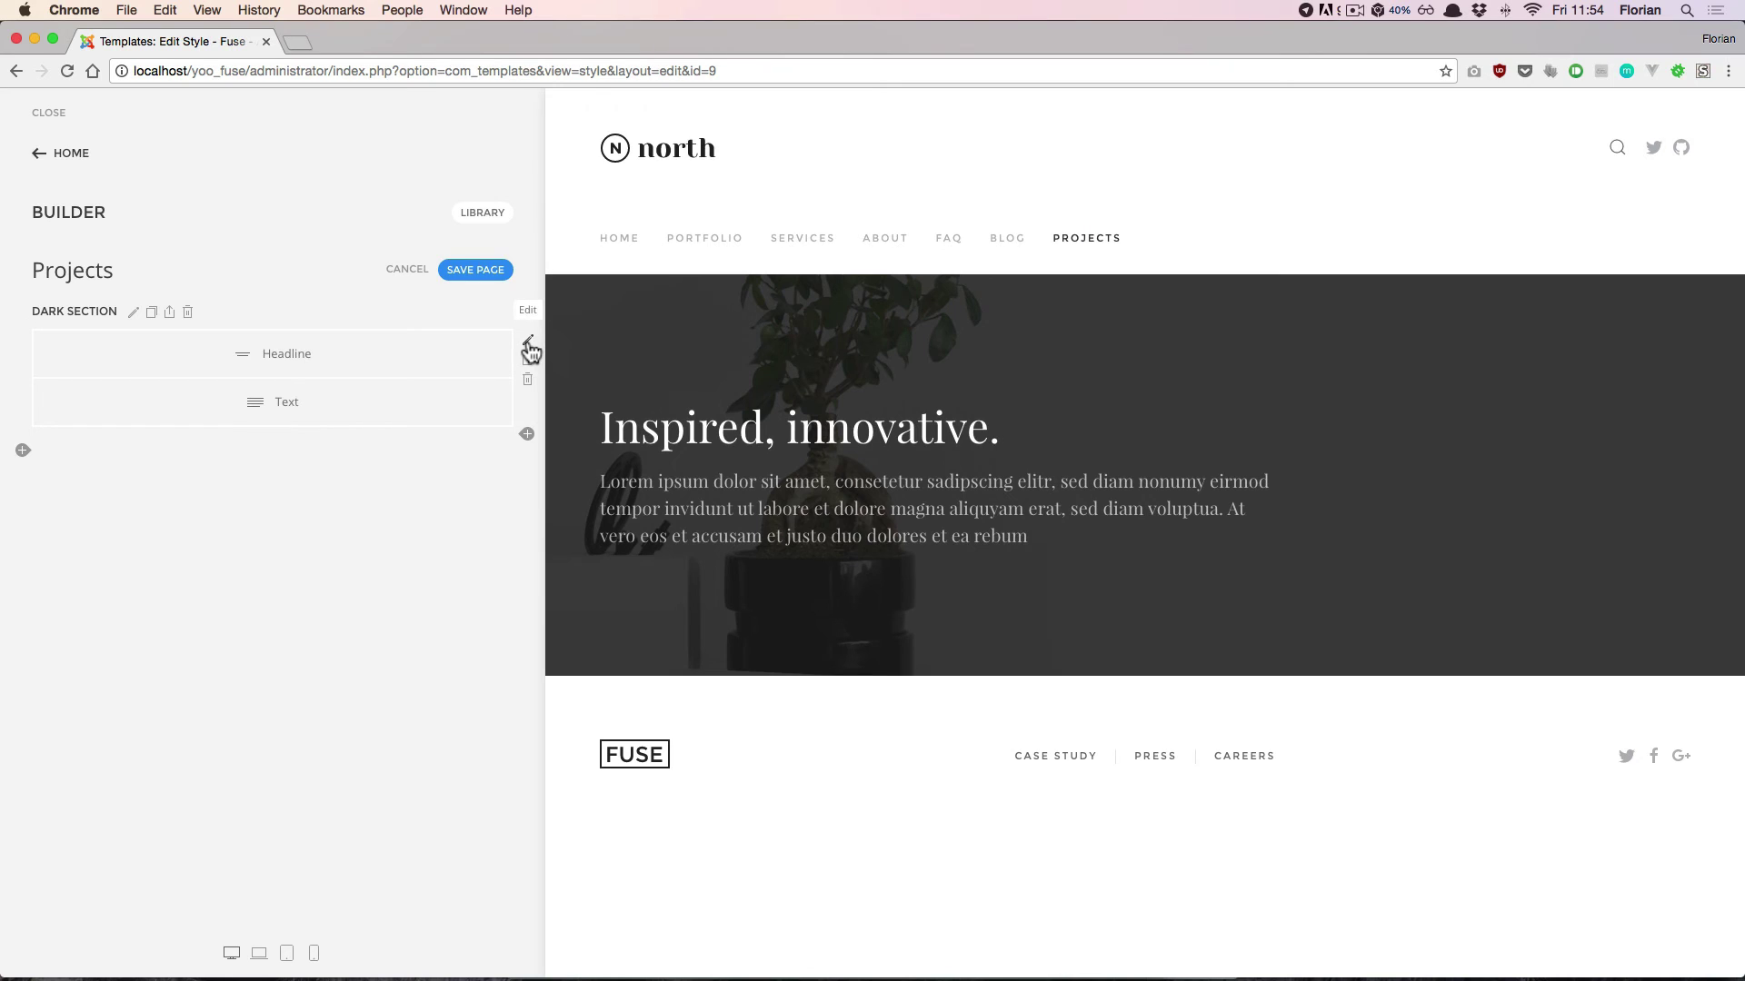
Change the headline row's column layout to Halves.
left_click(528, 344)
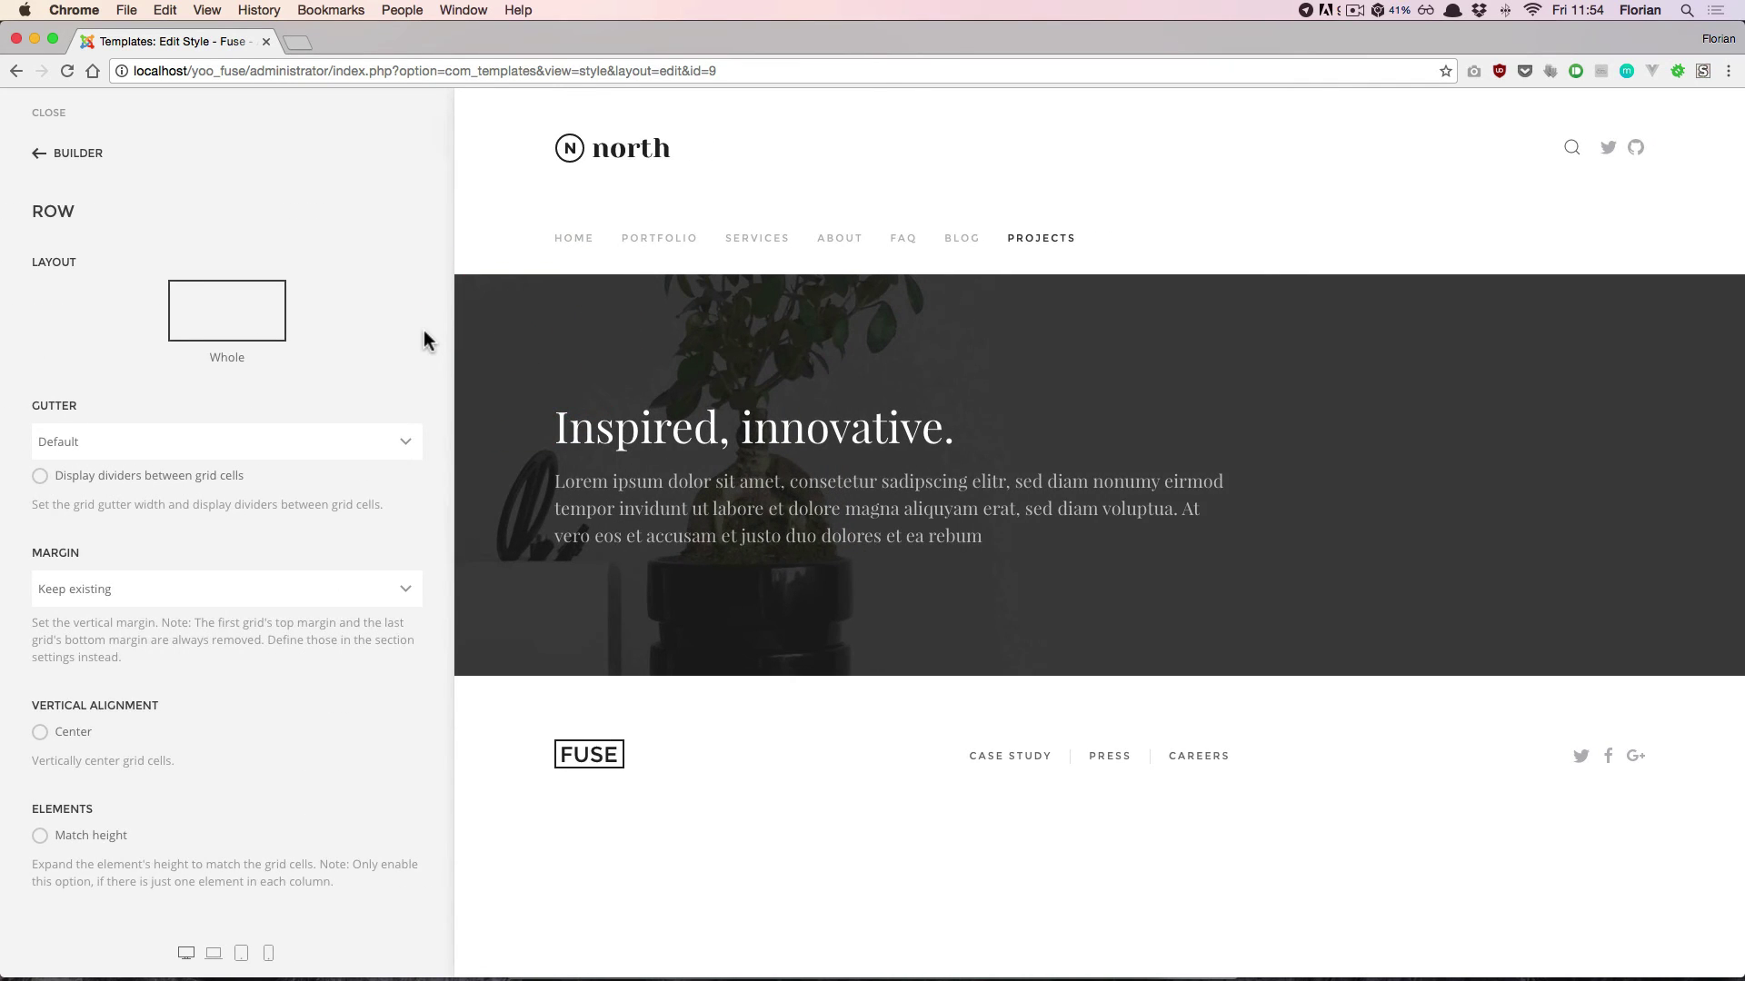
left_click(256, 335)
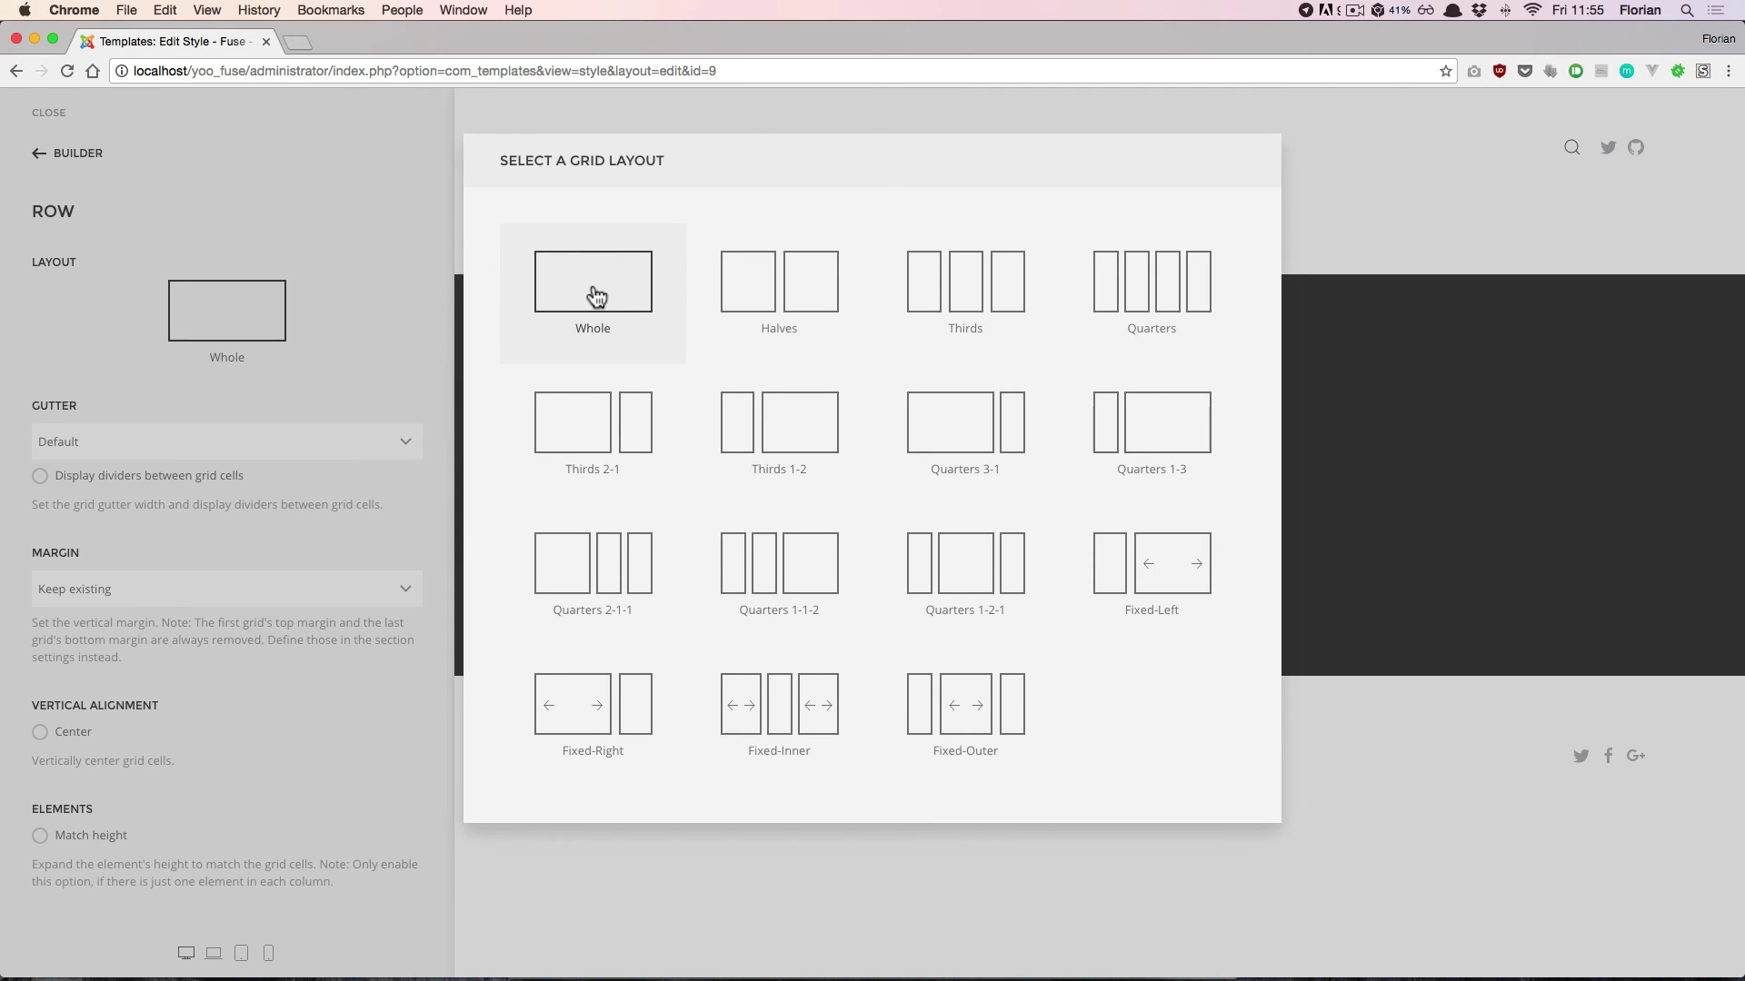
left_click(734, 305)
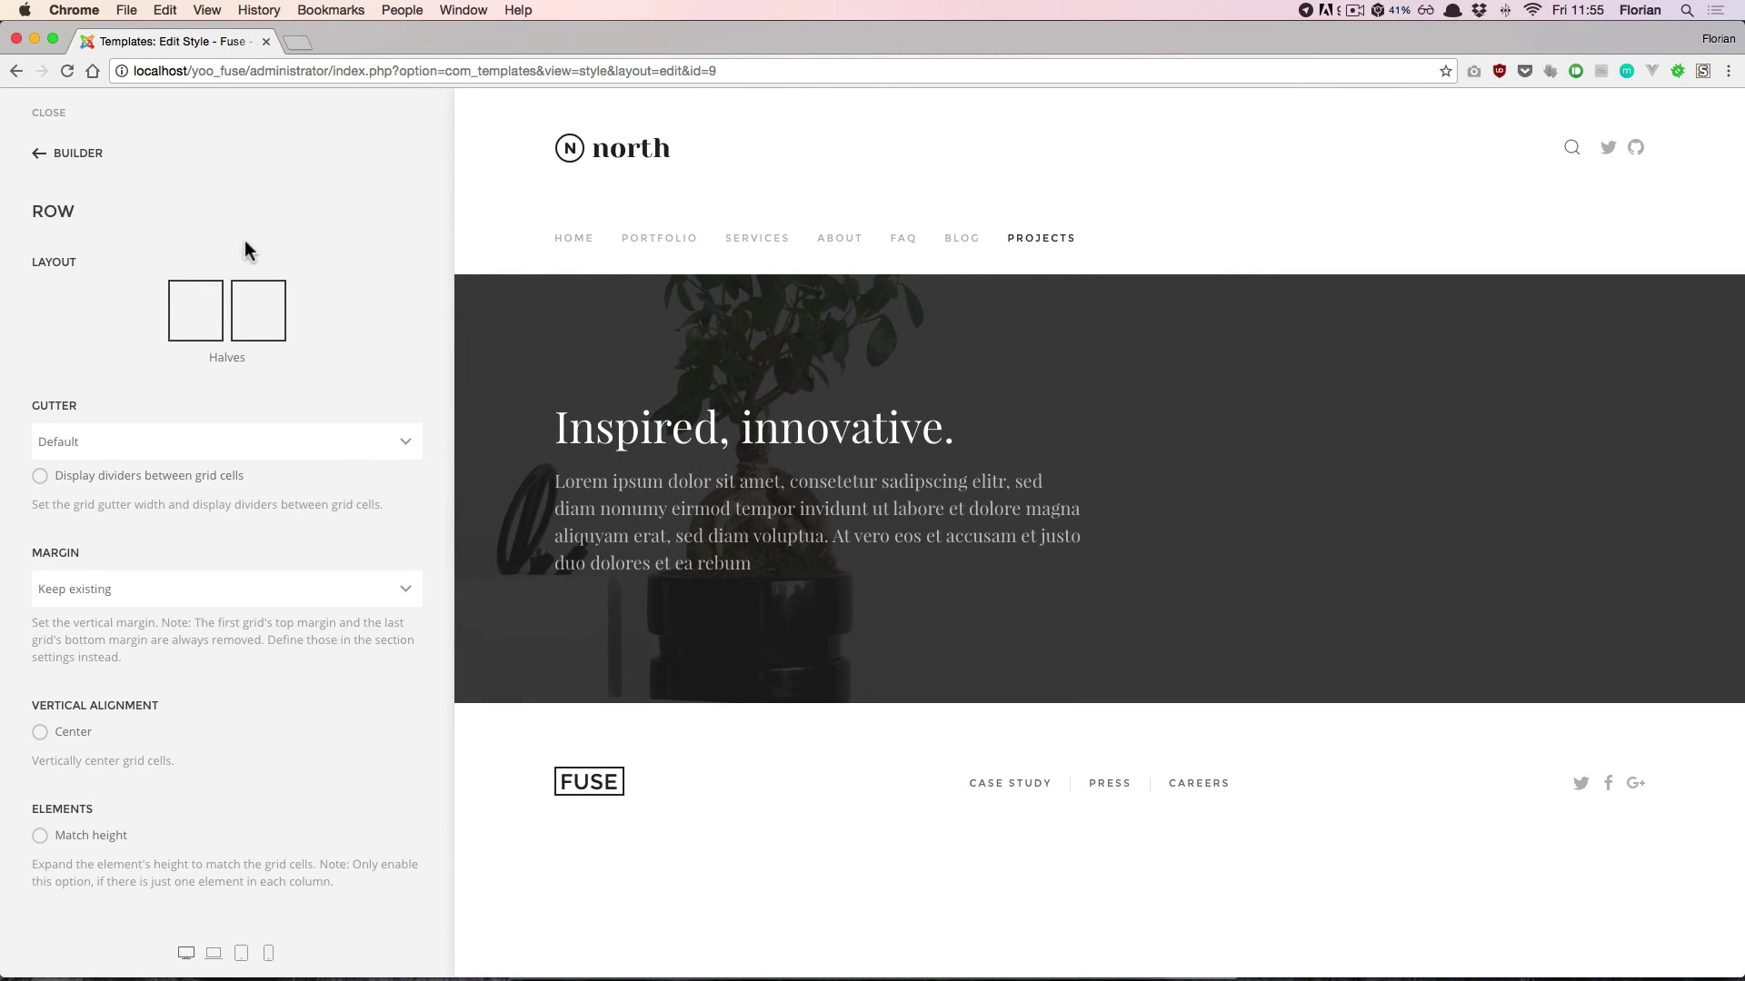
left_click(72, 157)
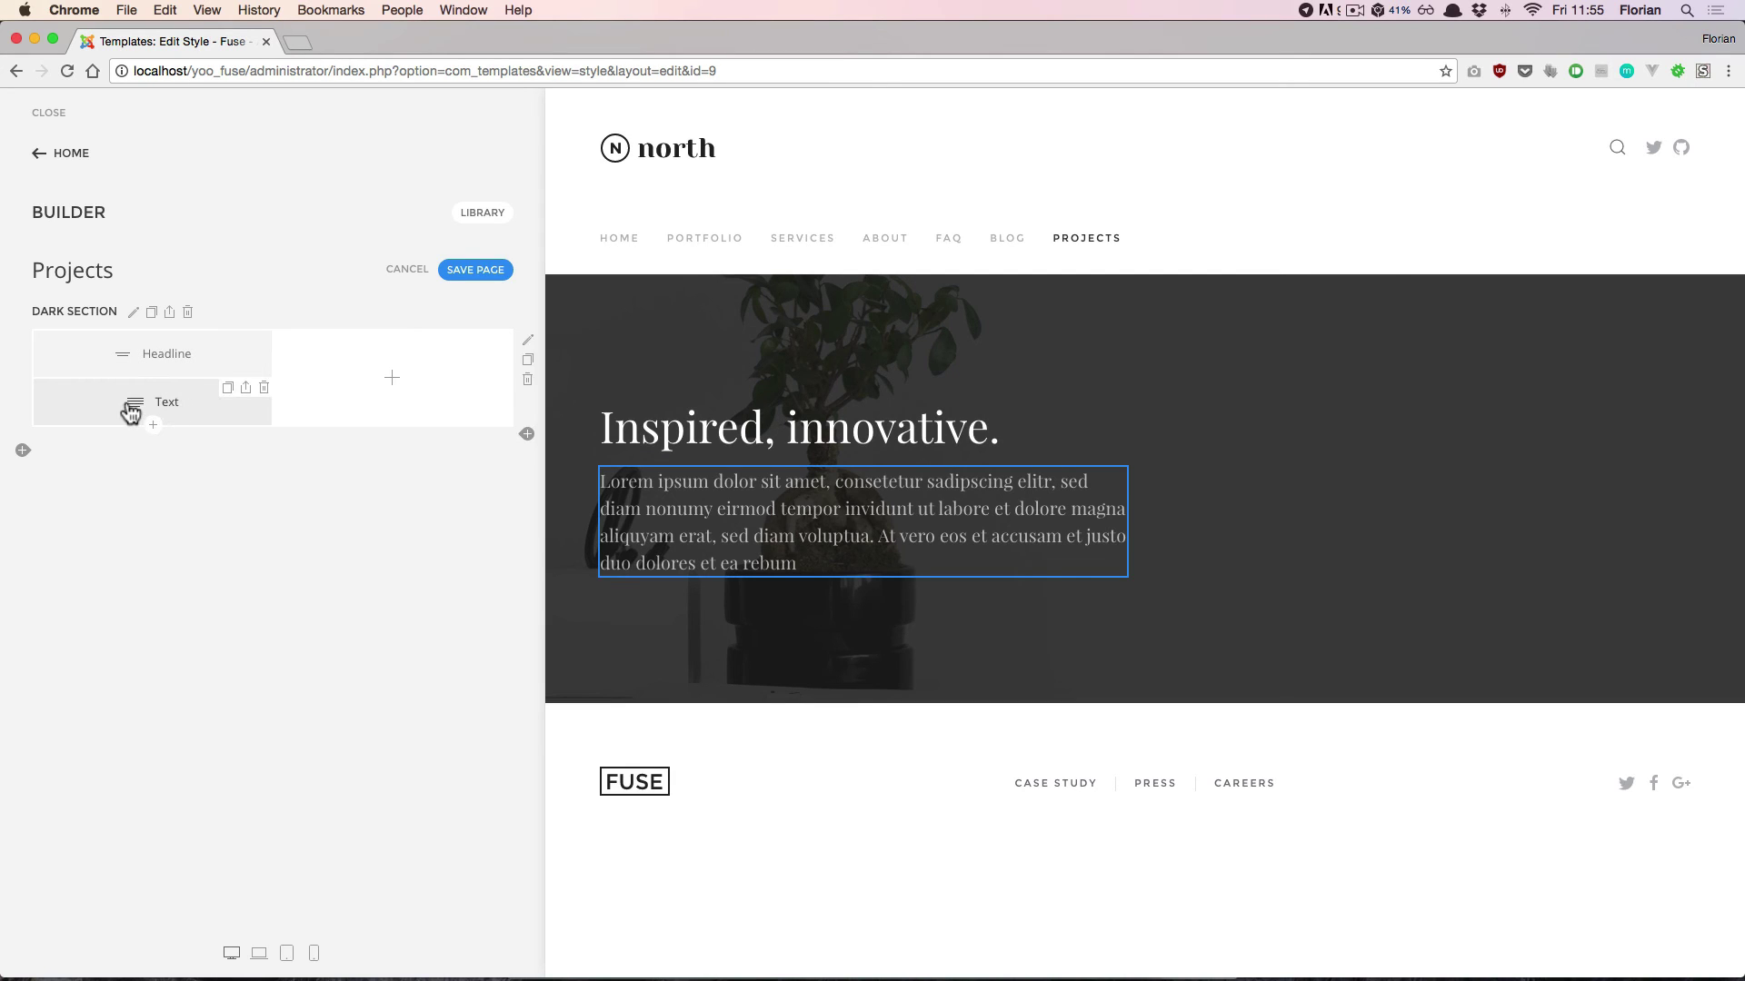
Move the Text element into the empty right column beside the headline.
left_click_drag(114, 411, 370, 370)
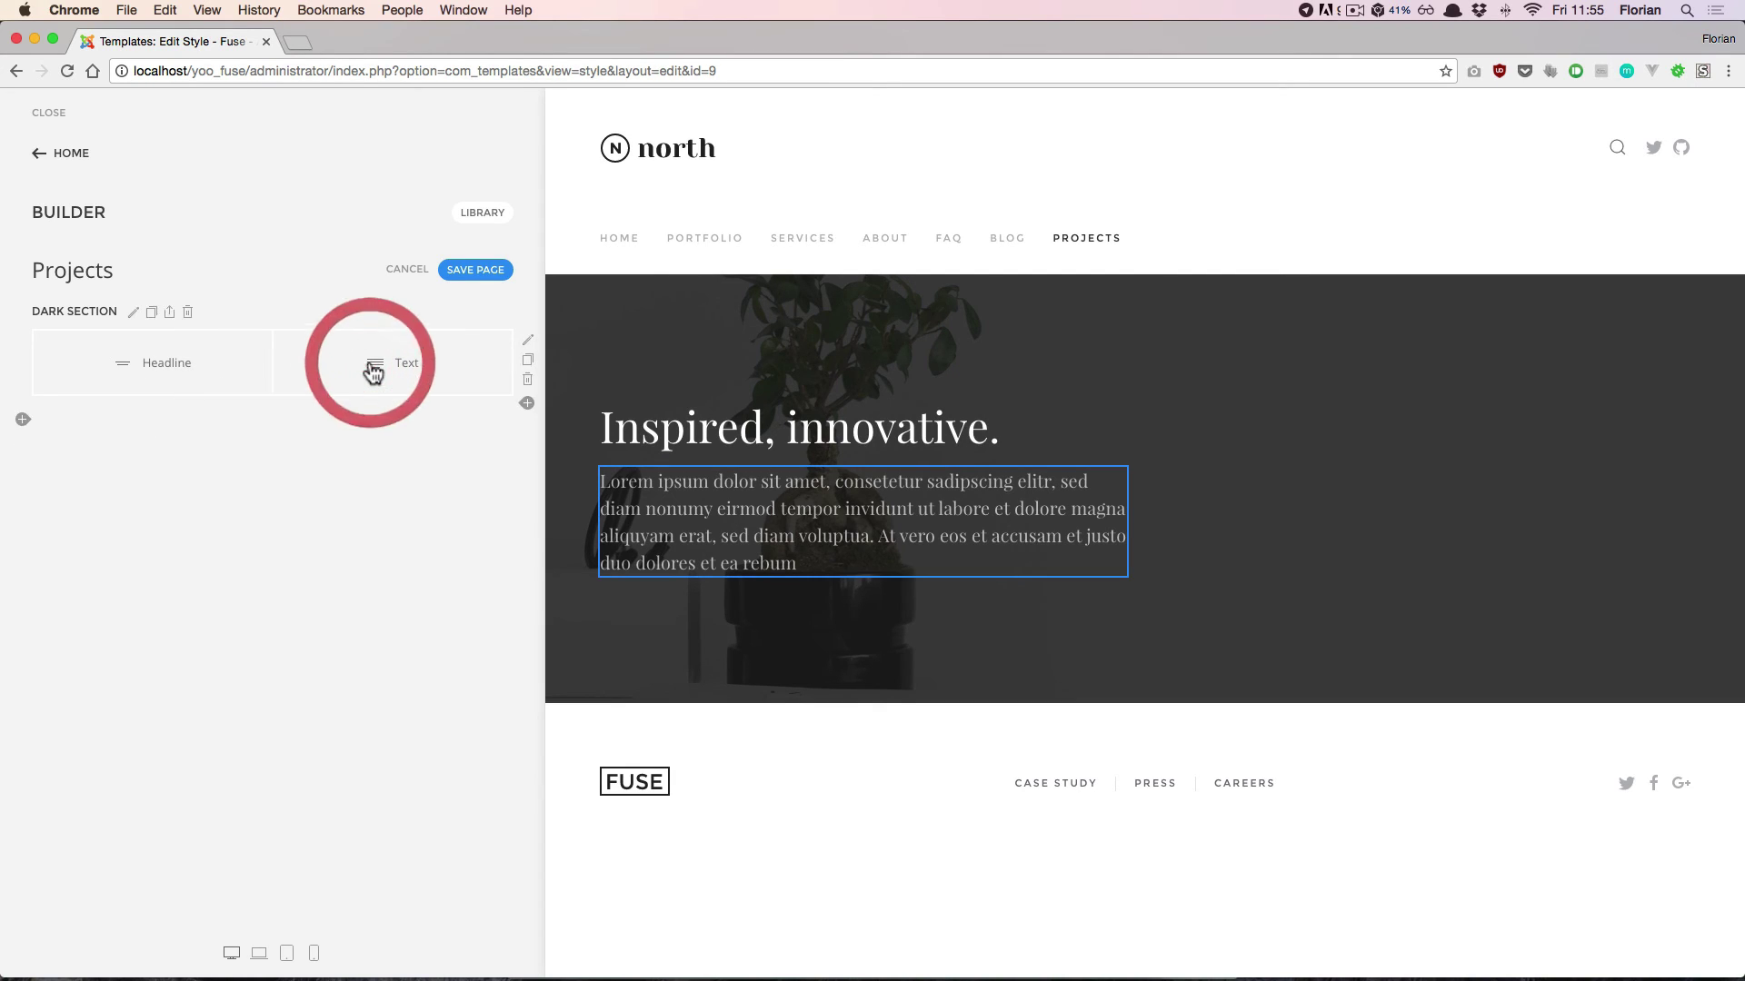
Set the two-column row's vertical alignment to Center.
left_click(528, 344)
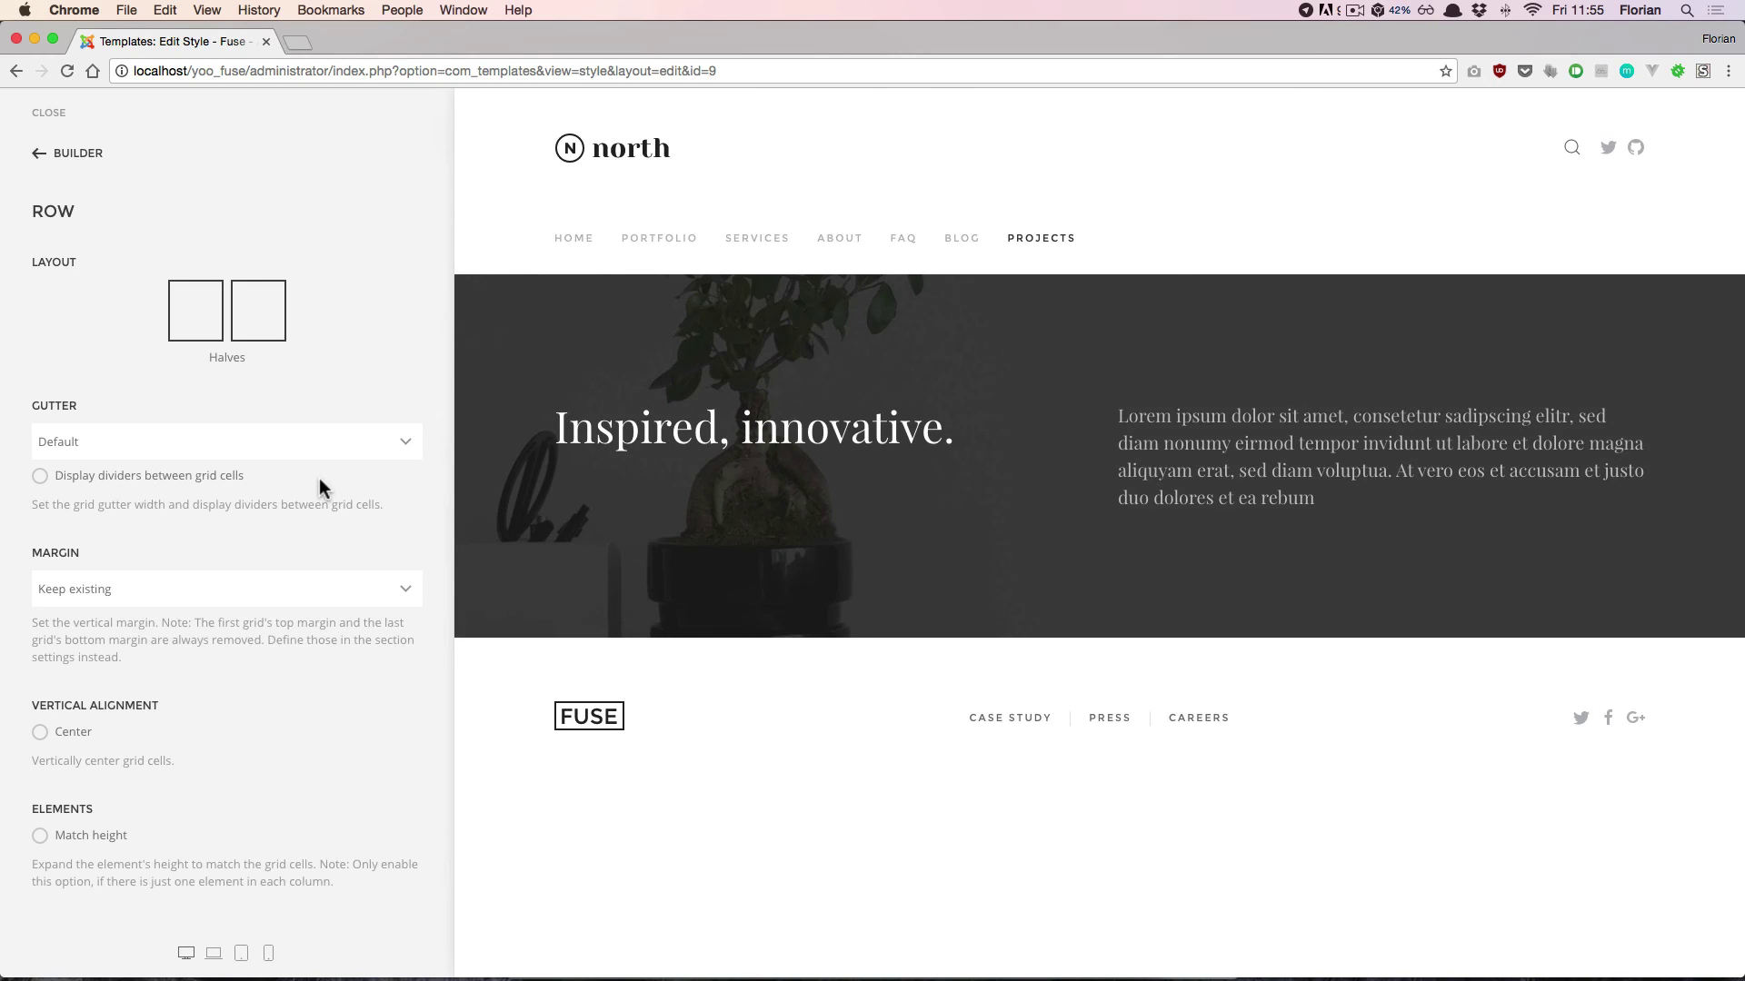
left_click(72, 738)
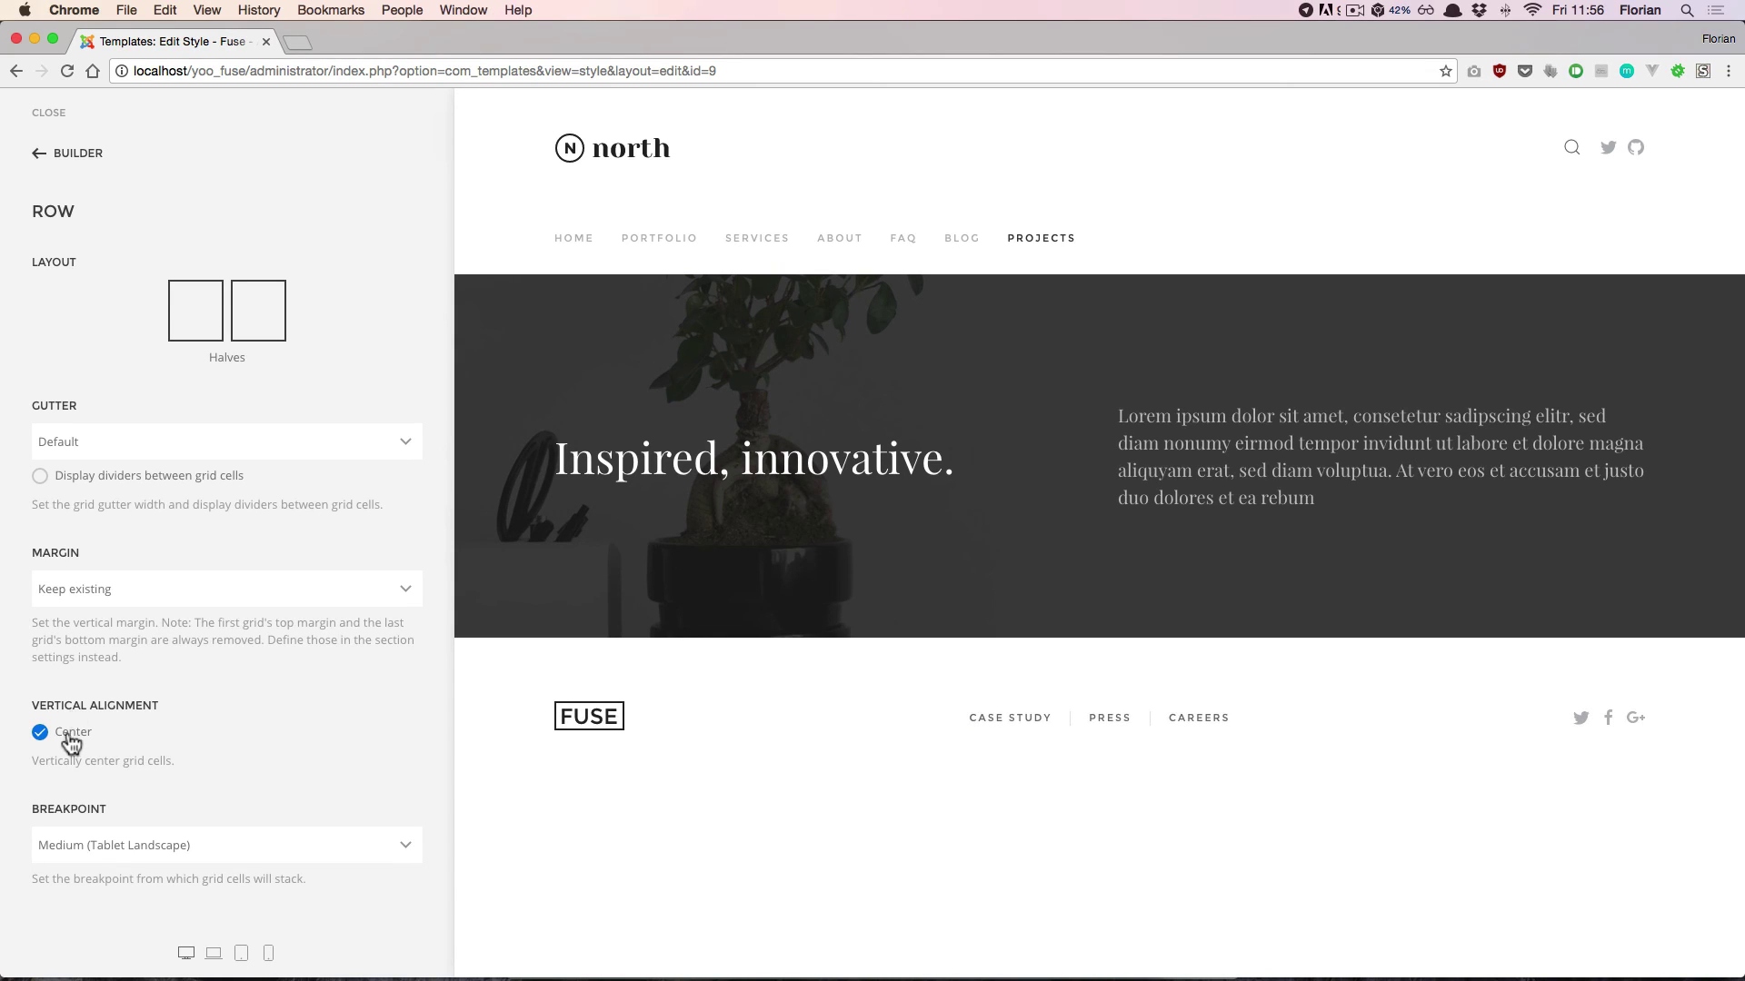
left_click(91, 157)
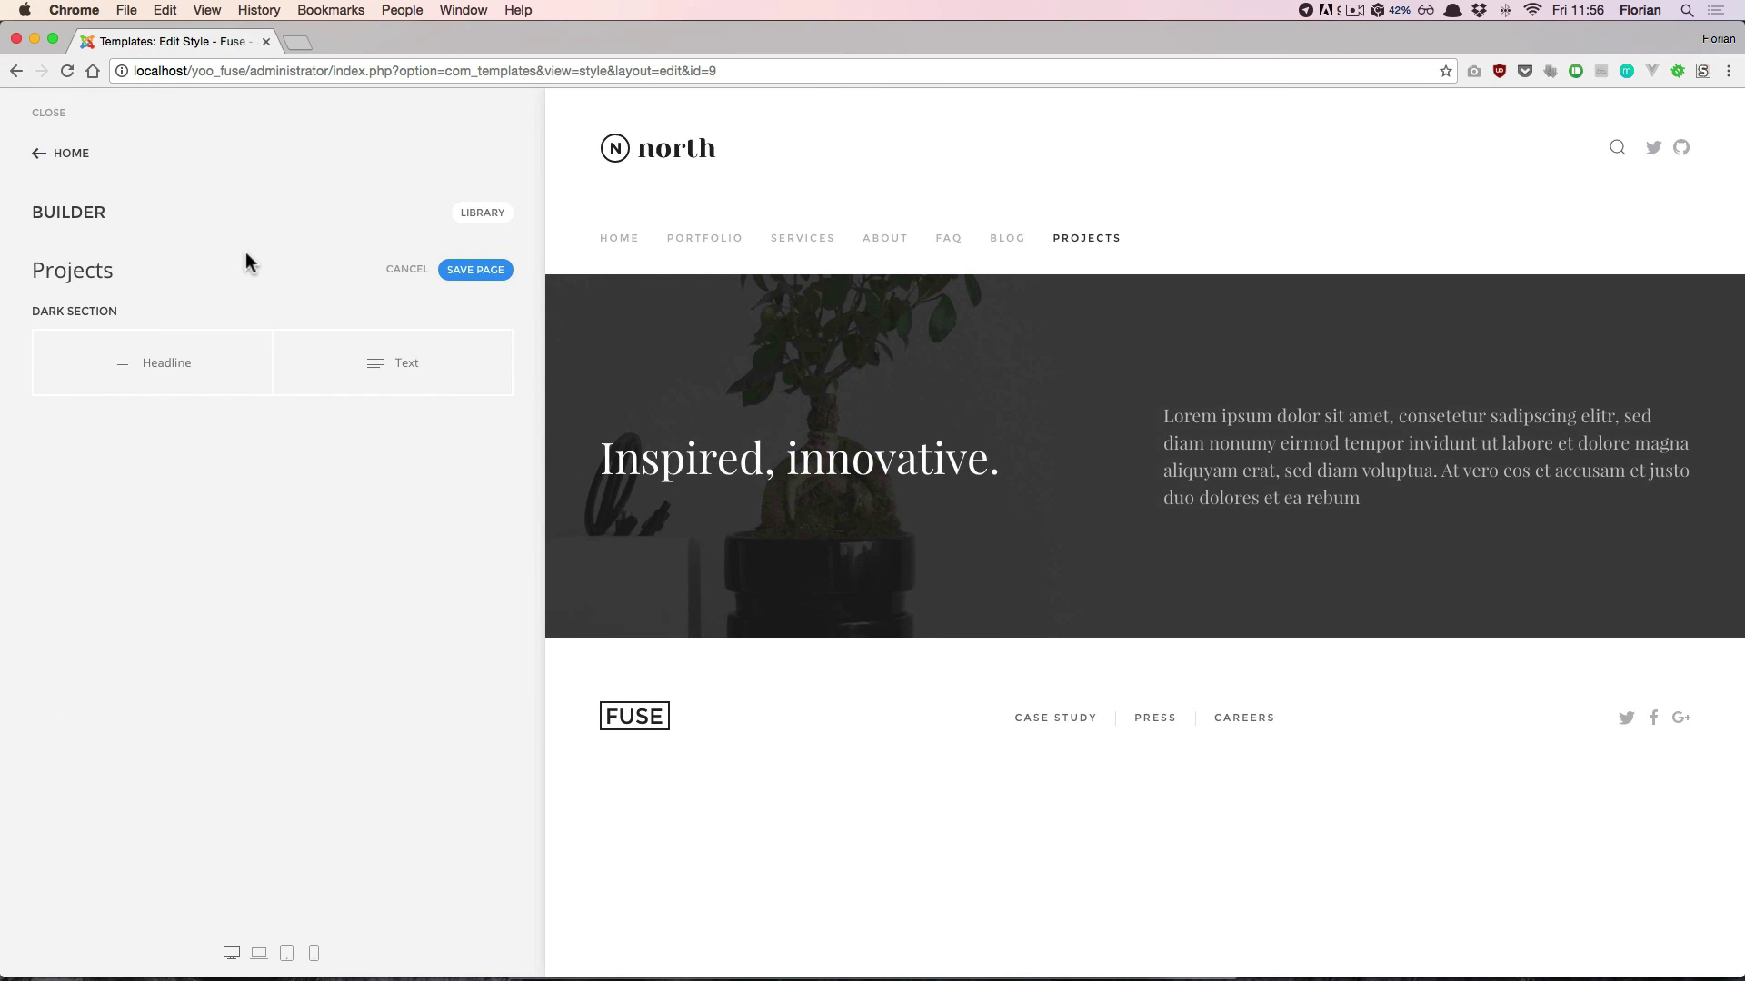
Save the Projects page and return to the customizer's main menu.
left_click(491, 278)
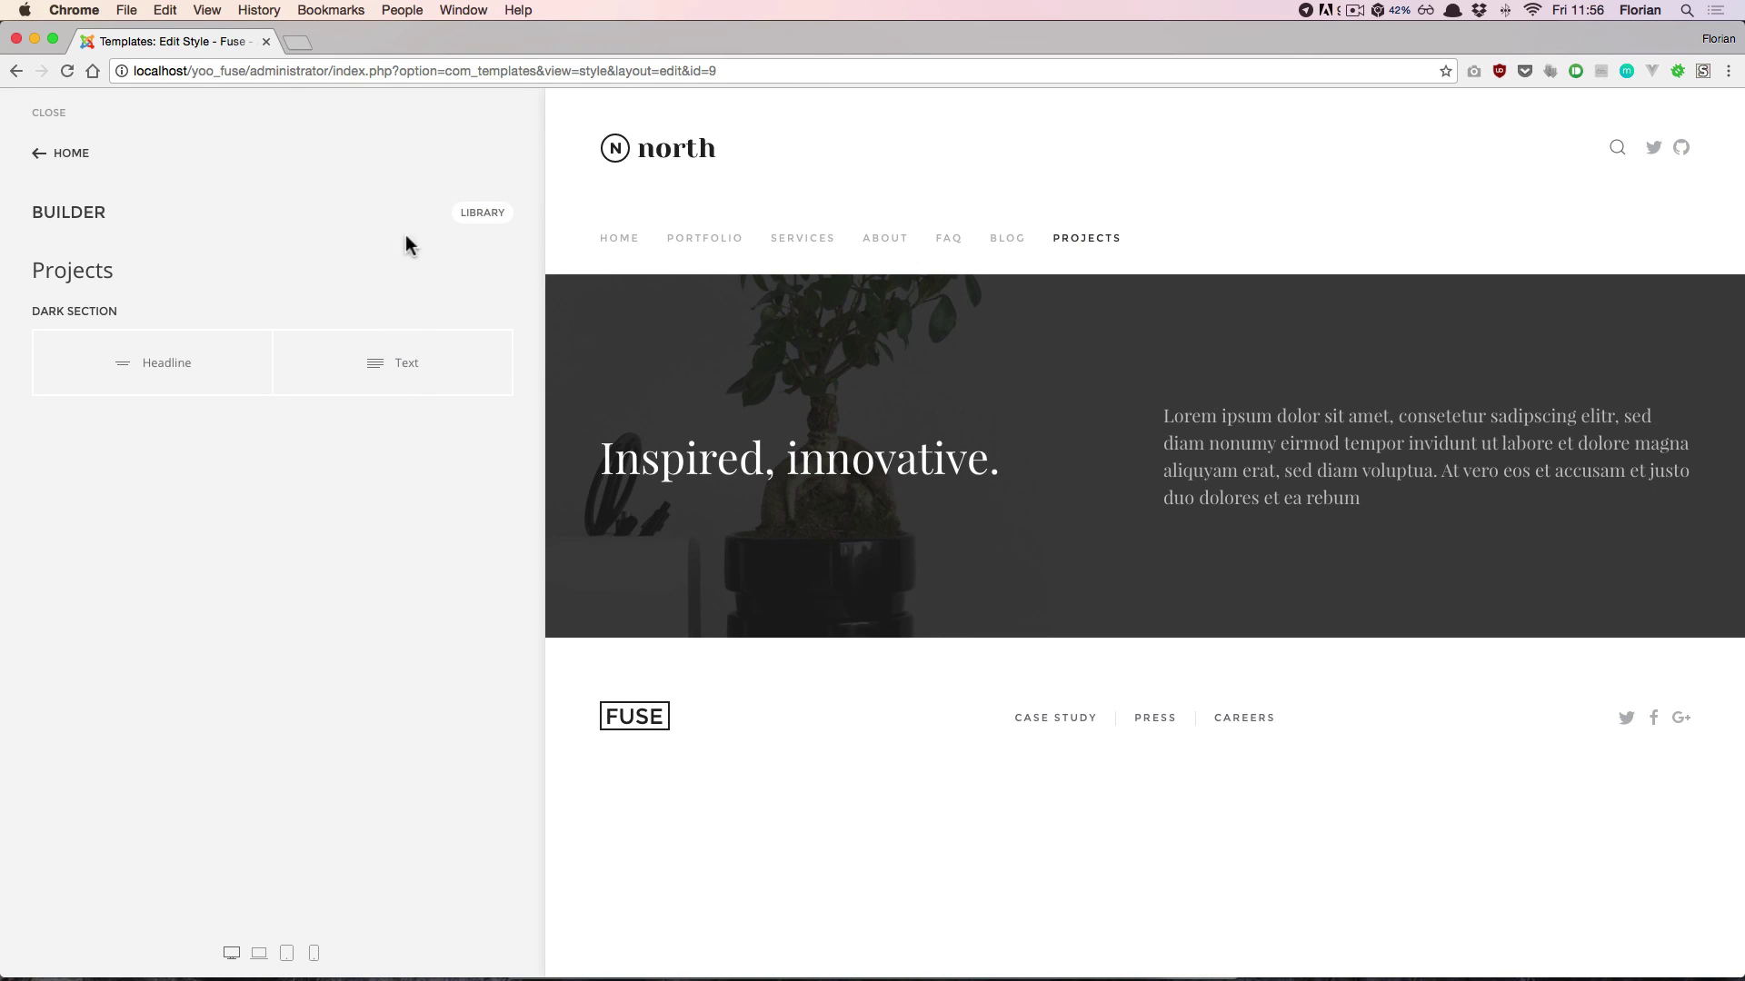
left_click(80, 160)
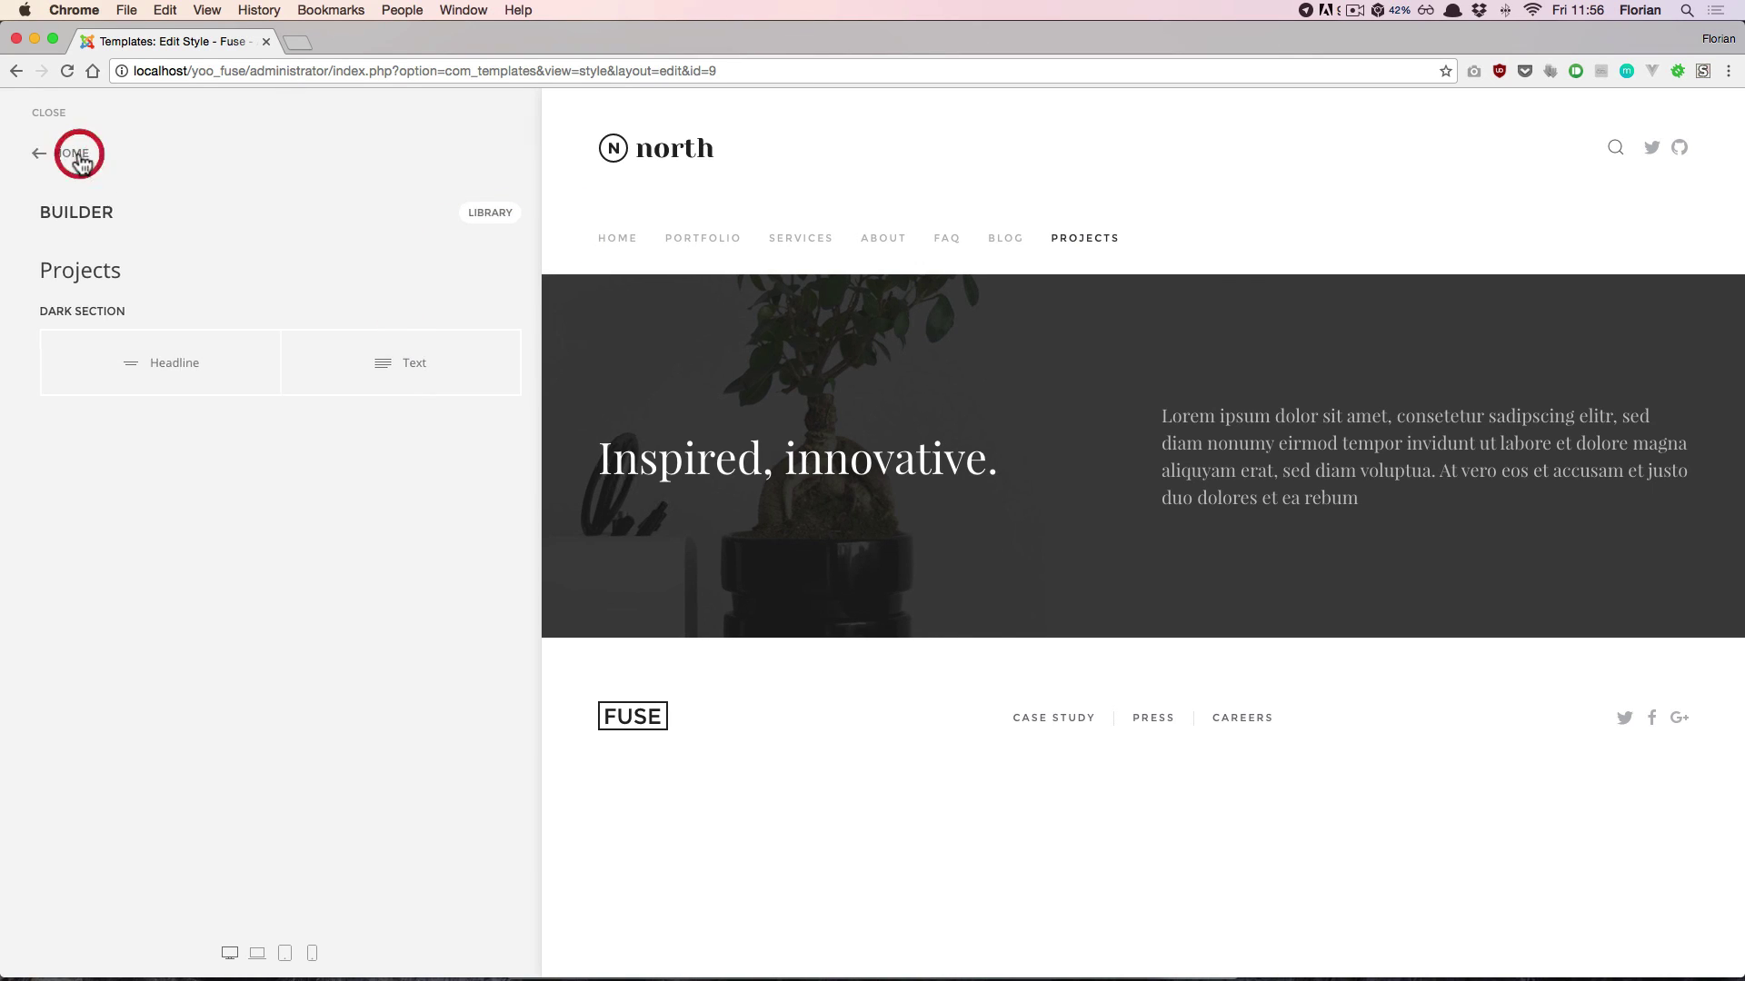